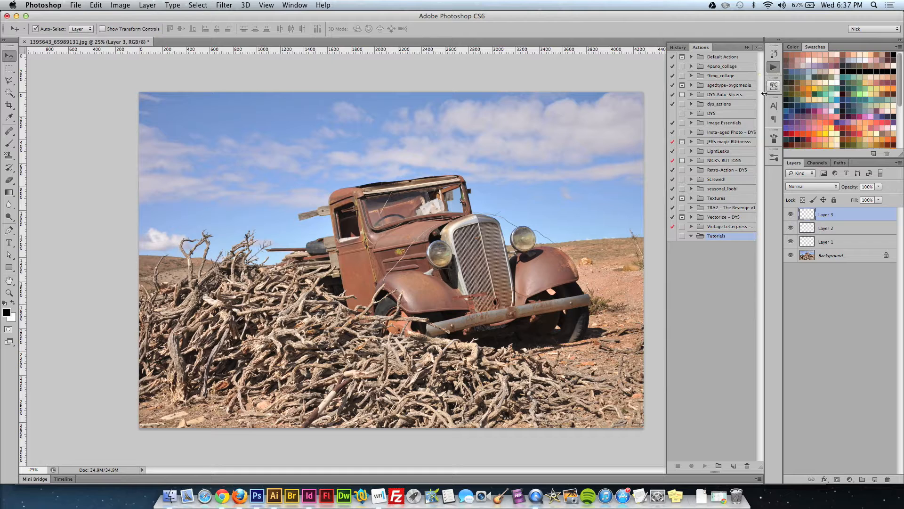
Switch the Actions list to Button Mode and back to the standard list view.
{"action": "left_click", "coordinate": [286, 5]}
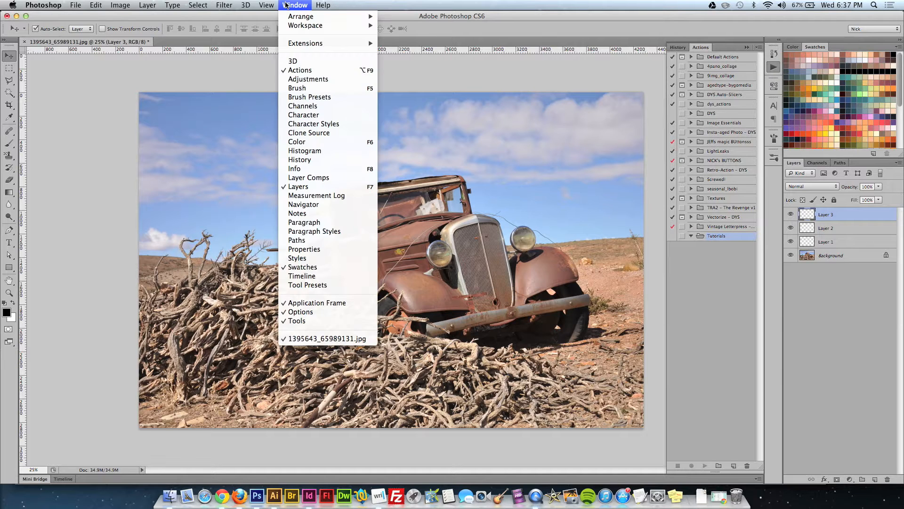
{"action": "left_click", "coordinate": [306, 3]}
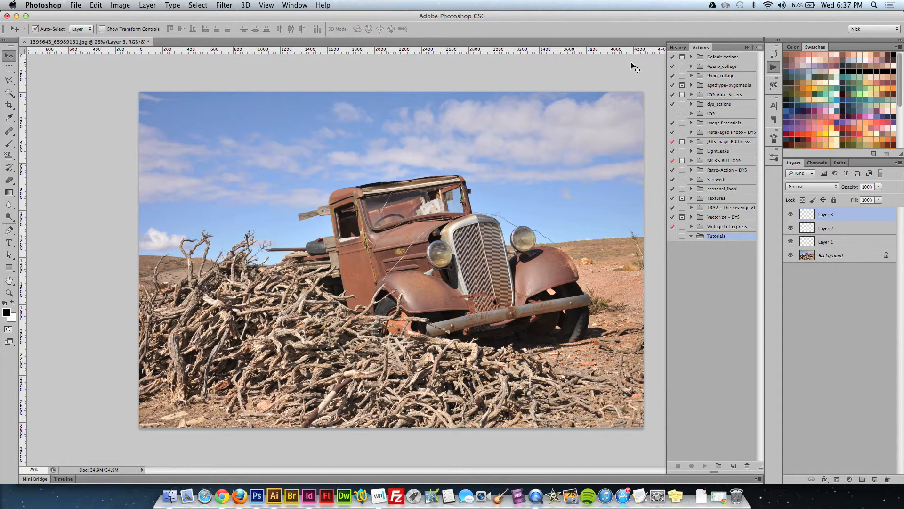
{"action": "left_click", "coordinate": [759, 48]}
{"action": "left_click", "coordinate": [779, 53]}
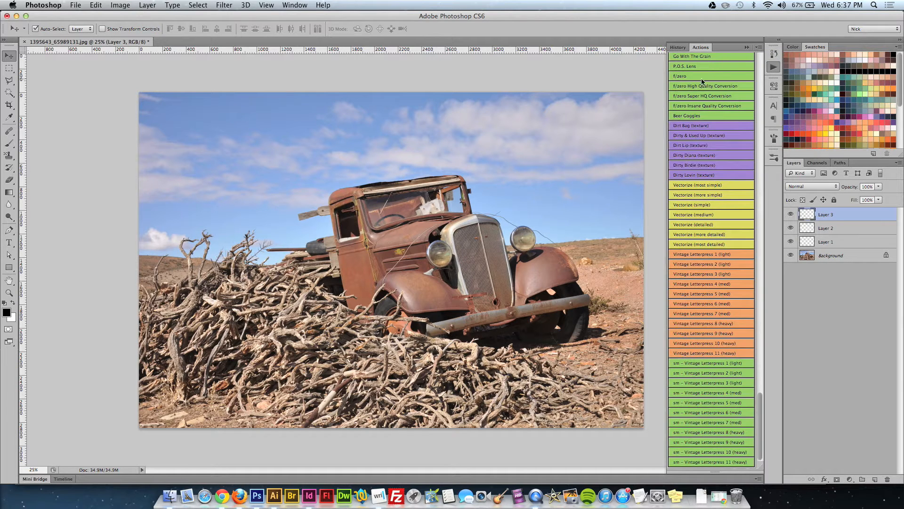
{"action": "left_click", "coordinate": [759, 47]}
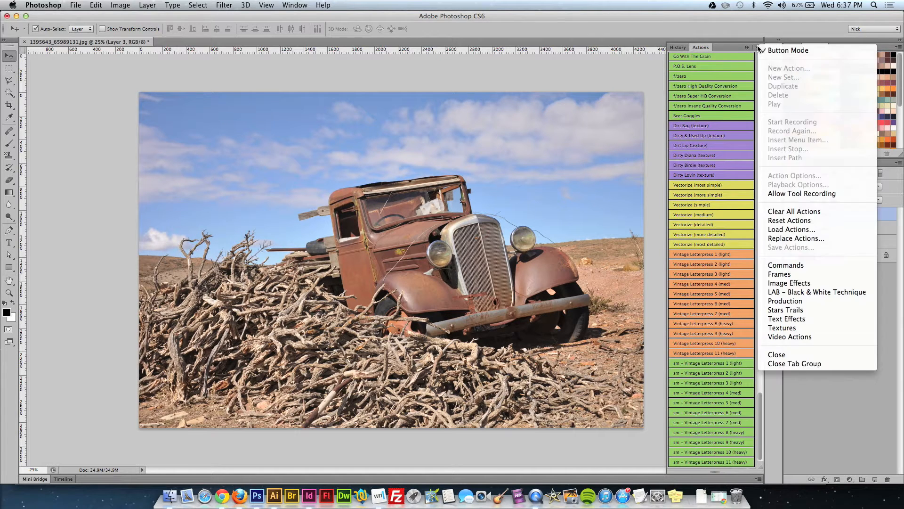
{"action": "left_click", "coordinate": [771, 52]}
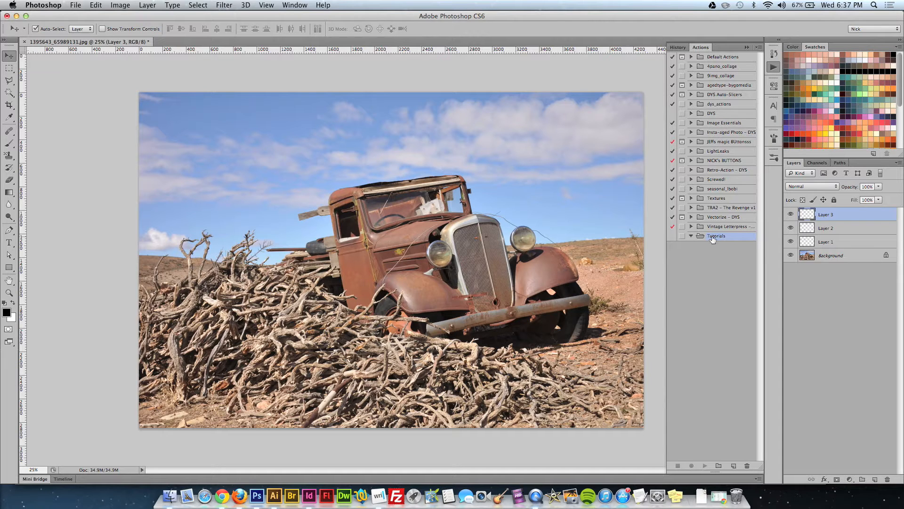
Create an action called Flatten in the Tutorials set, assign it the function key Shift+F1, and start recording.
{"action": "left_click", "coordinate": [733, 466]}
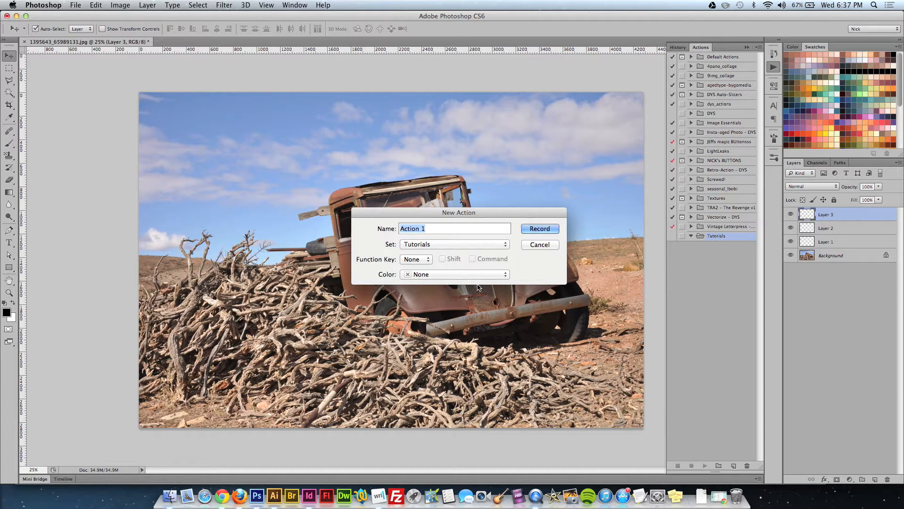
{"action": "type", "text": "Flatten"}
{"action": "left_click", "coordinate": [418, 259]}
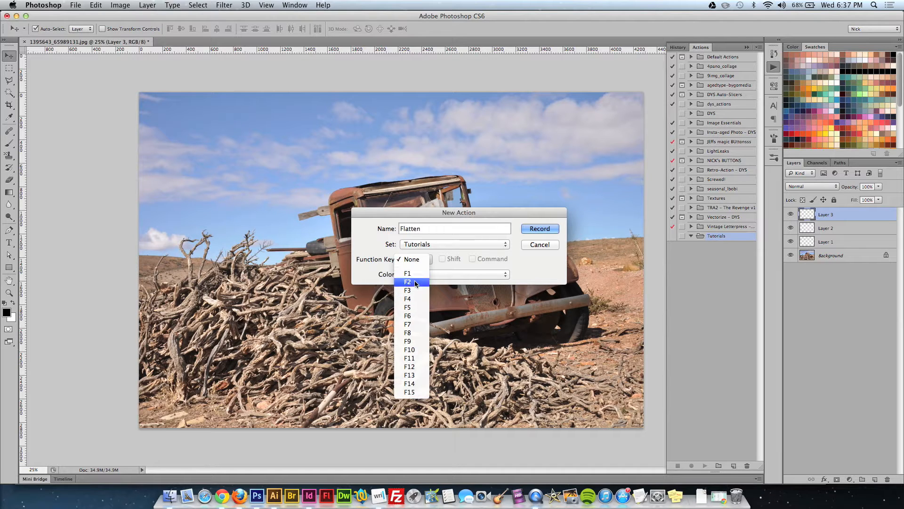
{"action": "left_click", "coordinate": [414, 274]}
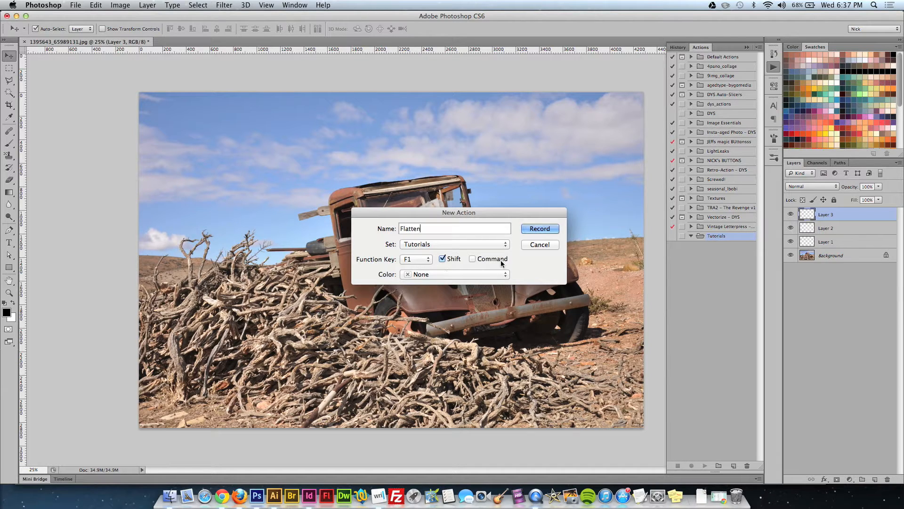
{"action": "left_click", "coordinate": [541, 228]}
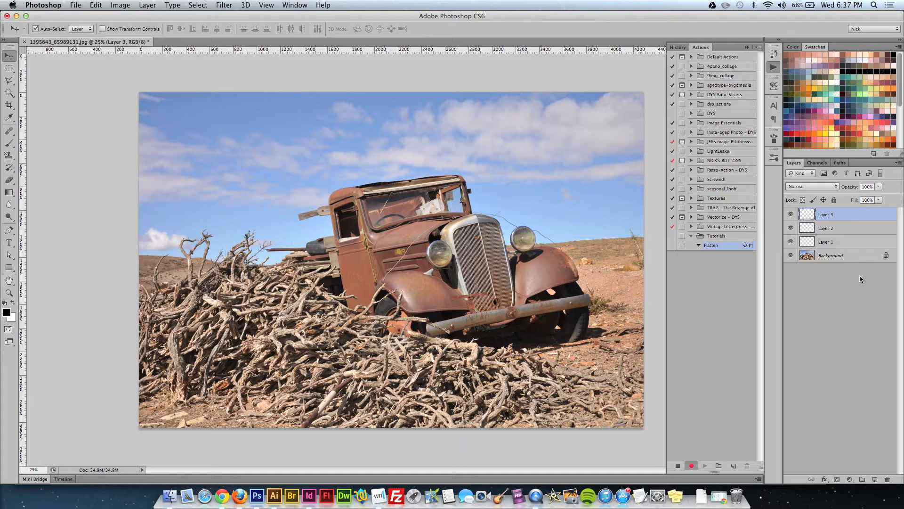
Record flattening the image into the Flatten action, stop recording and collapse the action's contents.
{"action": "left_click", "coordinate": [147, 6]}
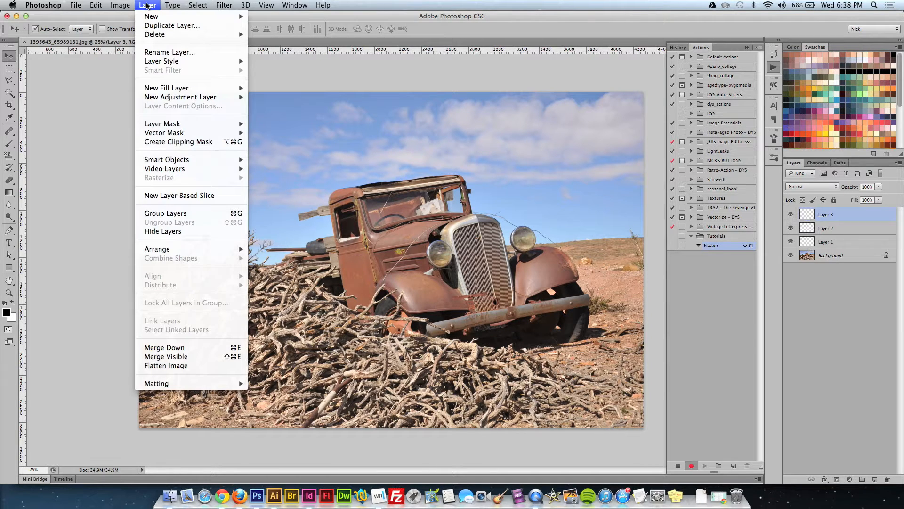
{"action": "left_click", "coordinate": [188, 366]}
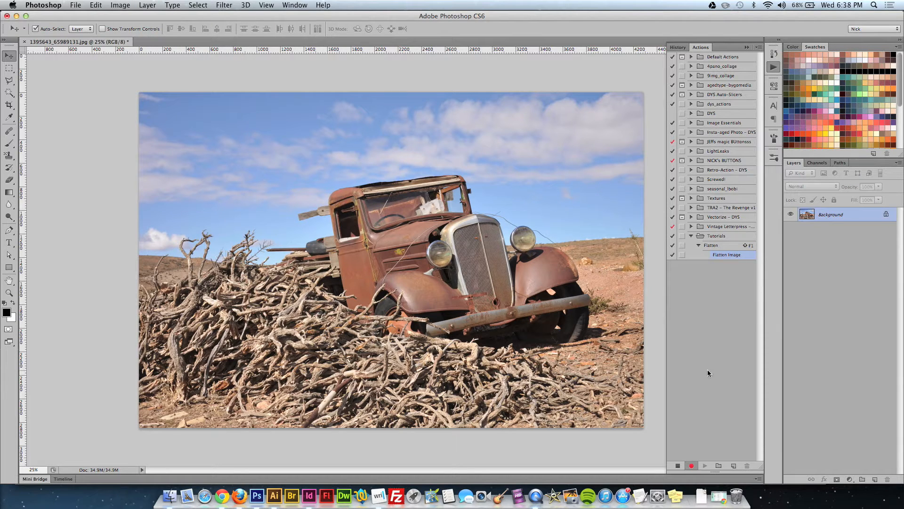
{"action": "left_click", "coordinate": [679, 466]}
{"action": "left_click", "coordinate": [699, 246]}
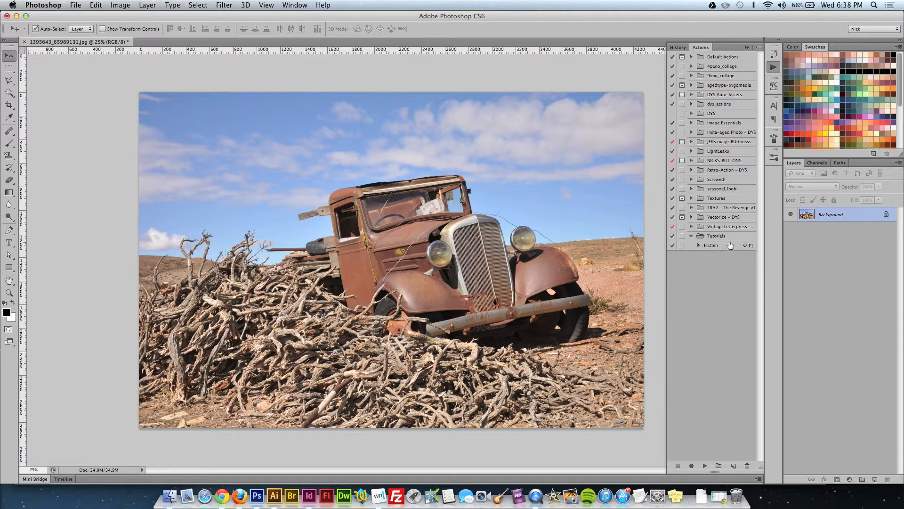
Add four blank layers and play the Flatten action to test it.
{"action": "left_click", "coordinate": [875, 479]}
{"action": "left_click", "coordinate": [874, 479]}
{"action": "left_click", "coordinate": [875, 479]}
{"action": "left_click", "coordinate": [874, 479]}
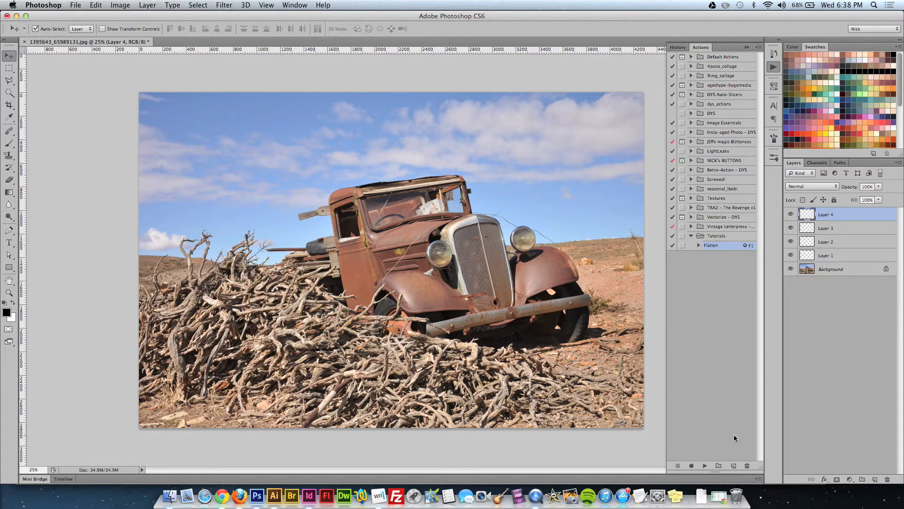
{"action": "left_click", "coordinate": [705, 465]}
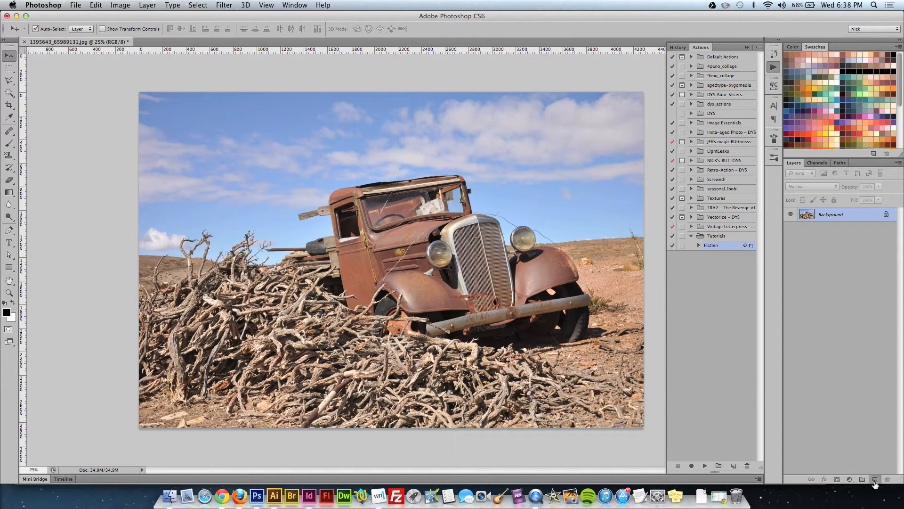
Add three blank layers and run the Flatten action through its assigned function key.
{"action": "key", "text": "super+z"}
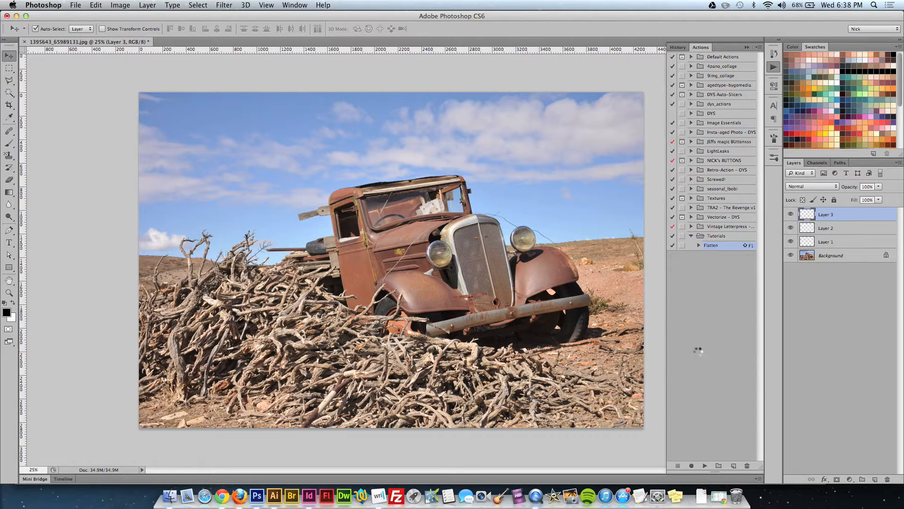
{"action": "key", "text": "F1"}
{"action": "left_click", "coordinate": [691, 160]}
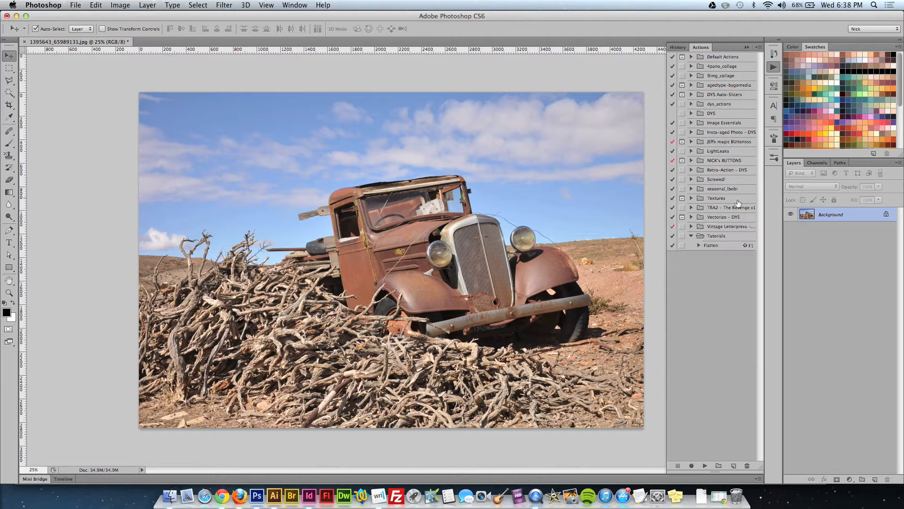
{"action": "left_click", "coordinate": [716, 246]}
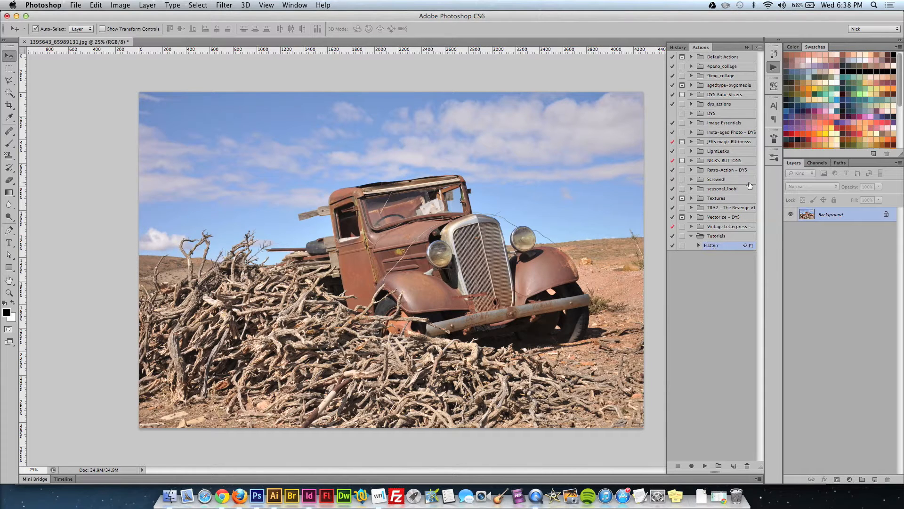
Run the Flatten action from Button Mode on two newly added blank layers and check the document history.
{"action": "left_click", "coordinate": [757, 47]}
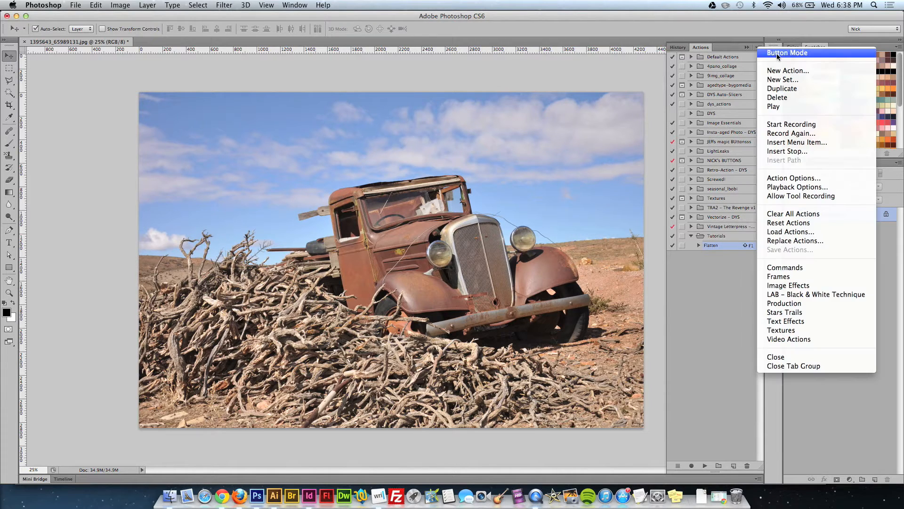
{"action": "left_click", "coordinate": [776, 52]}
{"action": "scroll", "coordinate": [750, 408], "scroll_direction": "down", "scroll_amount": 1}
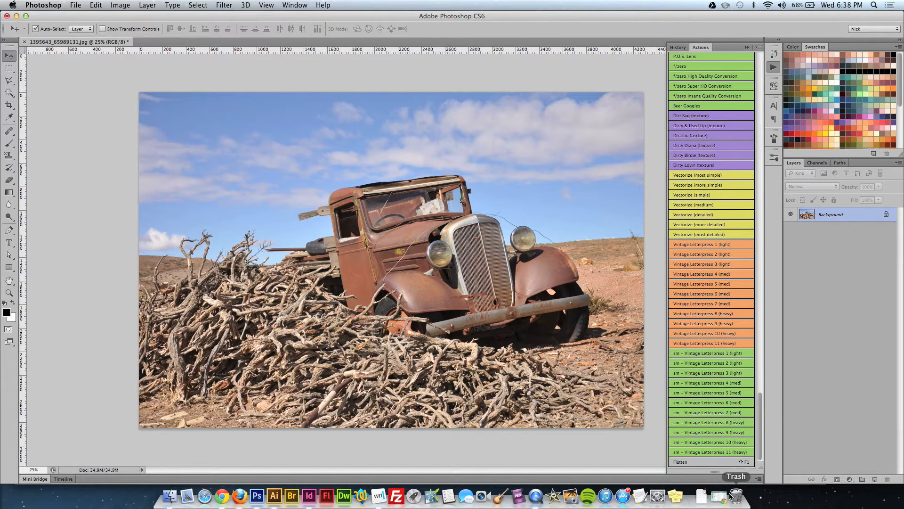
{"action": "left_click", "coordinate": [709, 461]}
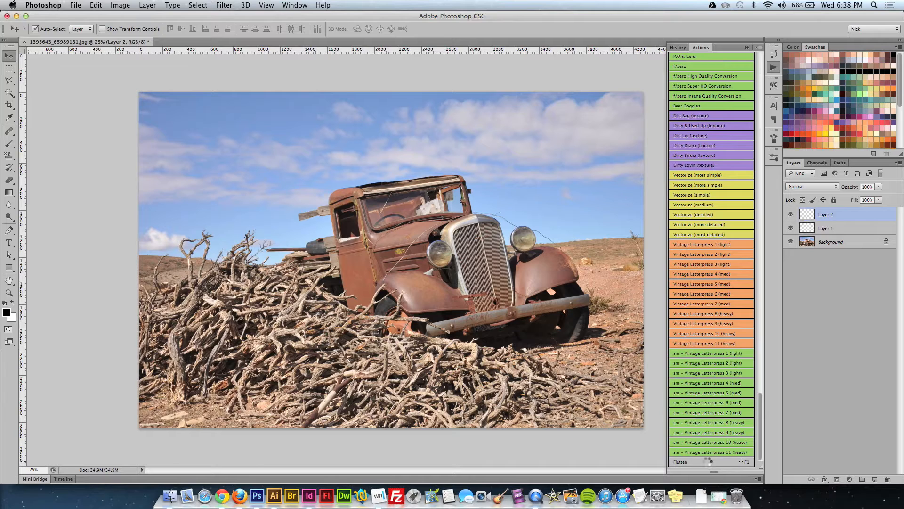
{"action": "left_click", "coordinate": [677, 49]}
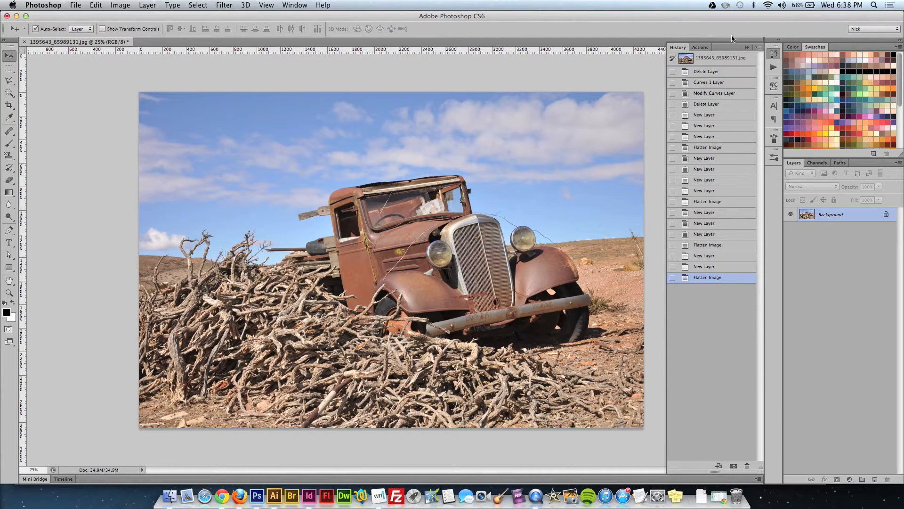
{"action": "left_click", "coordinate": [773, 68]}
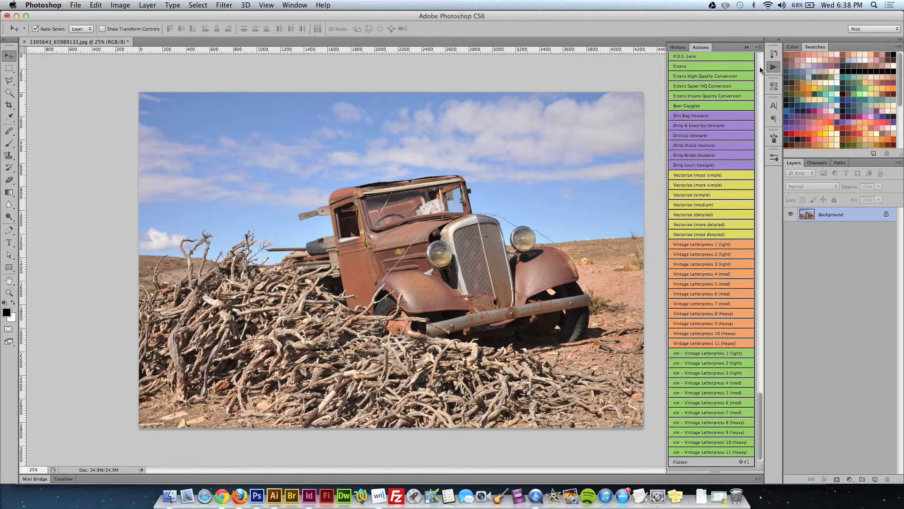
Turn off Button Mode and delete the Flatten action from the Tutorials set.
{"action": "left_click", "coordinate": [759, 47]}
{"action": "left_click", "coordinate": [775, 53]}
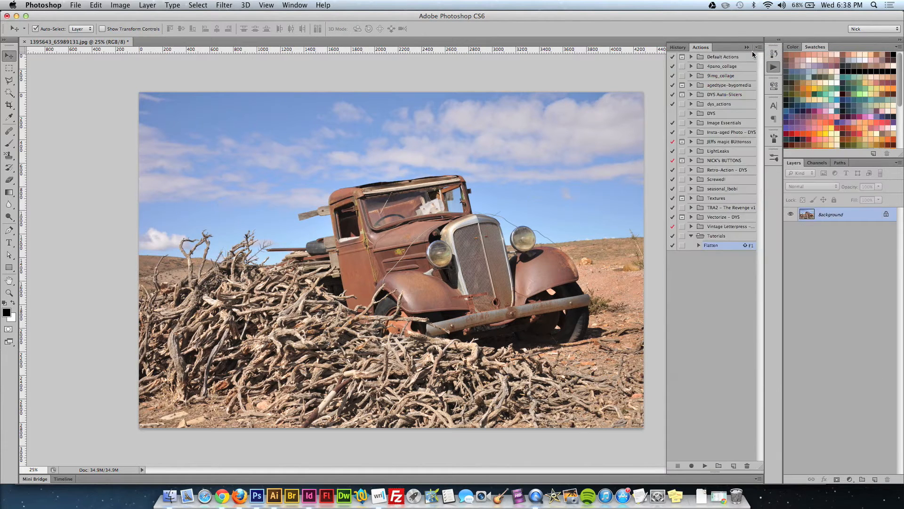
{"action": "left_click", "coordinate": [747, 465]}
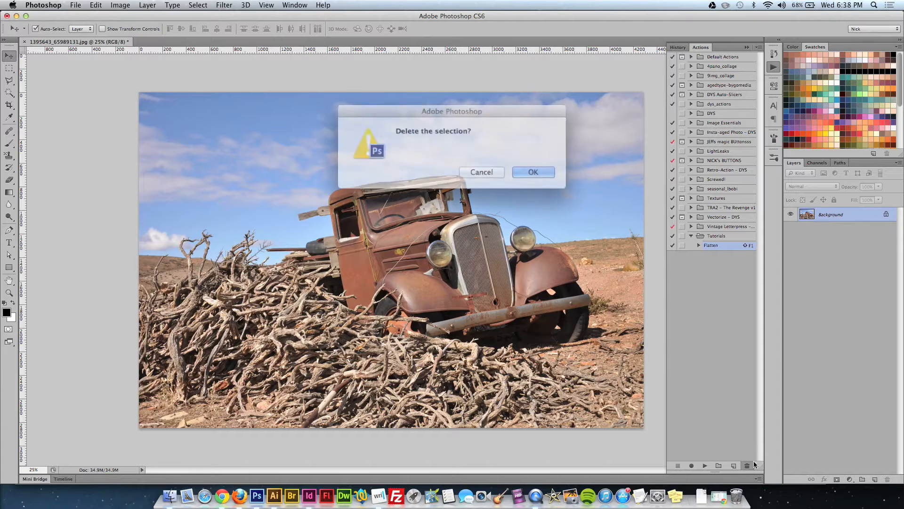
{"action": "left_click", "coordinate": [521, 165]}
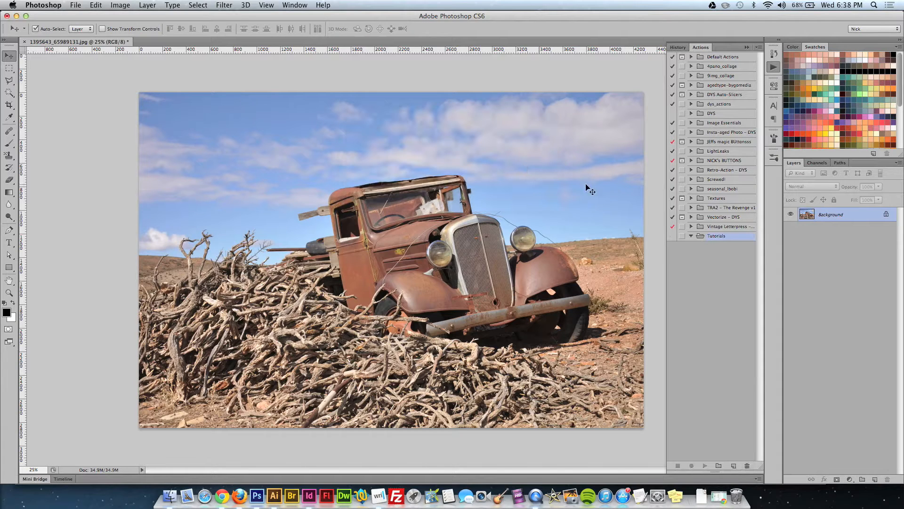
Create an action called Photo Filter in the Tutorials set, without a function key or color, and start recording.
{"action": "left_click", "coordinate": [733, 467]}
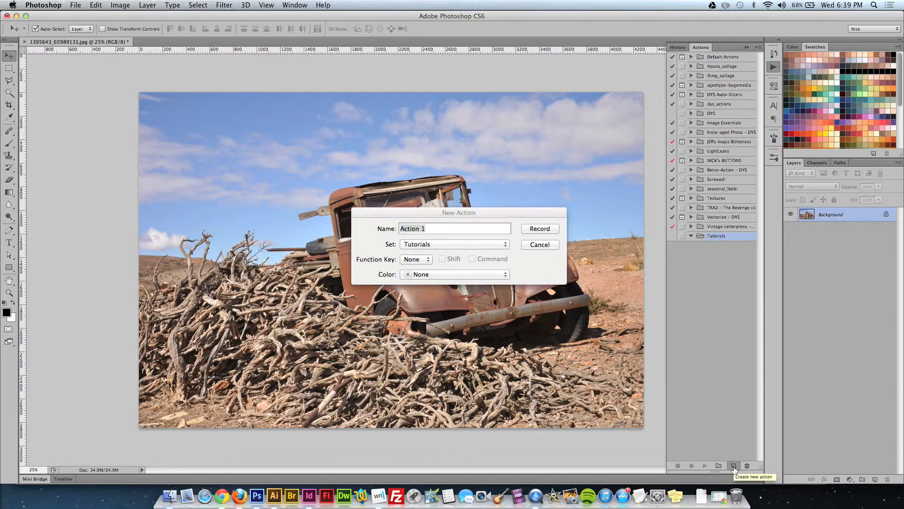
{"action": "type", "text": "Photo Filter"}
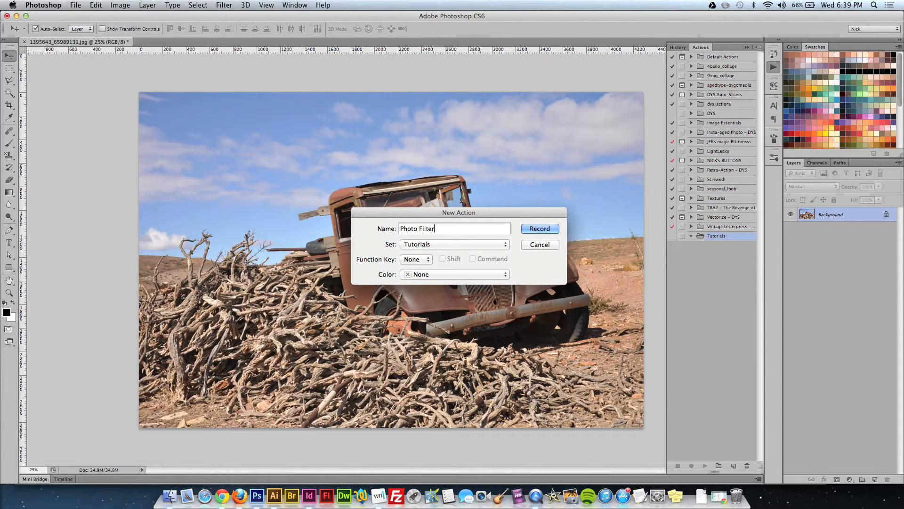
{"action": "key", "text": "Return"}
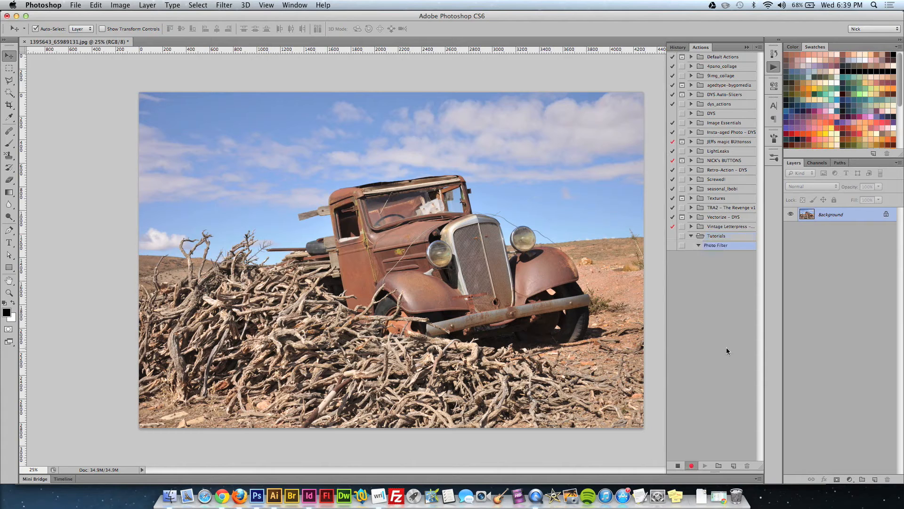
Add a Curves adjustment layer and shape its RGB curve into a gentle S by anchoring the shadows and raising the highlights.
{"action": "left_click", "coordinate": [850, 480]}
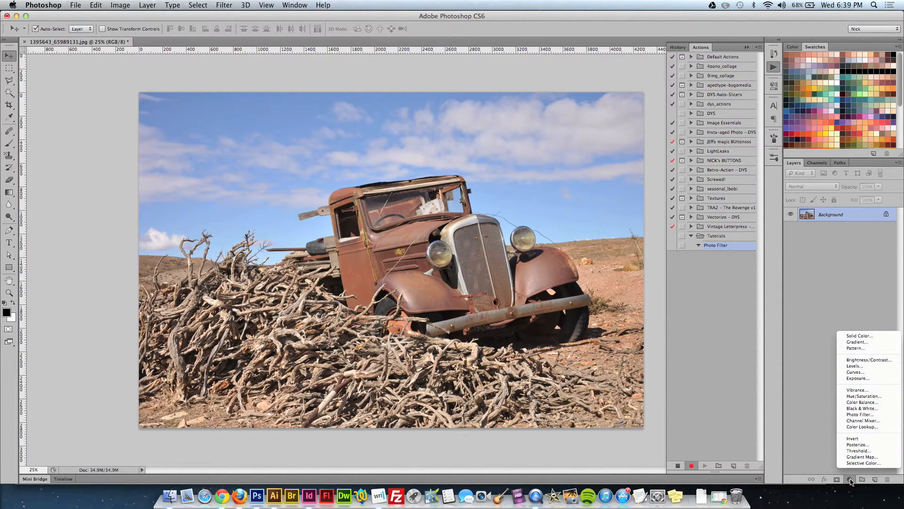
{"action": "left_click", "coordinate": [854, 372]}
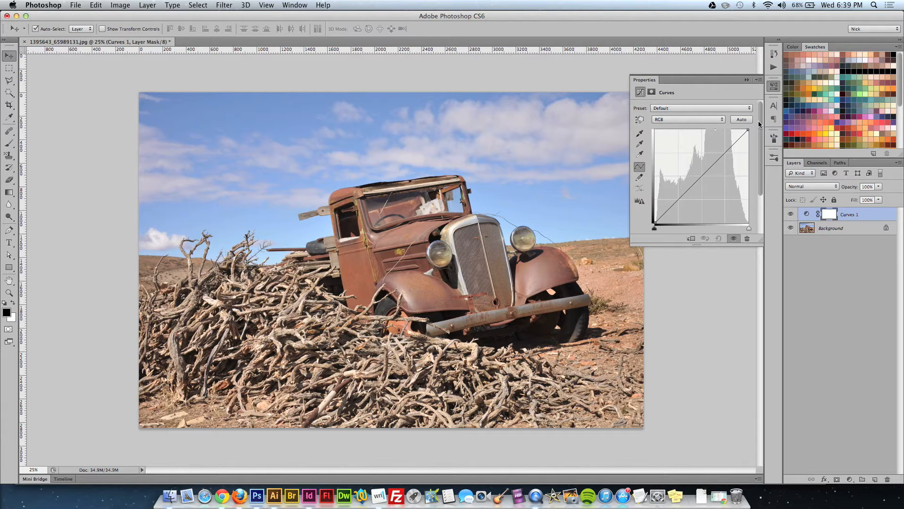
{"action": "left_click", "coordinate": [681, 203]}
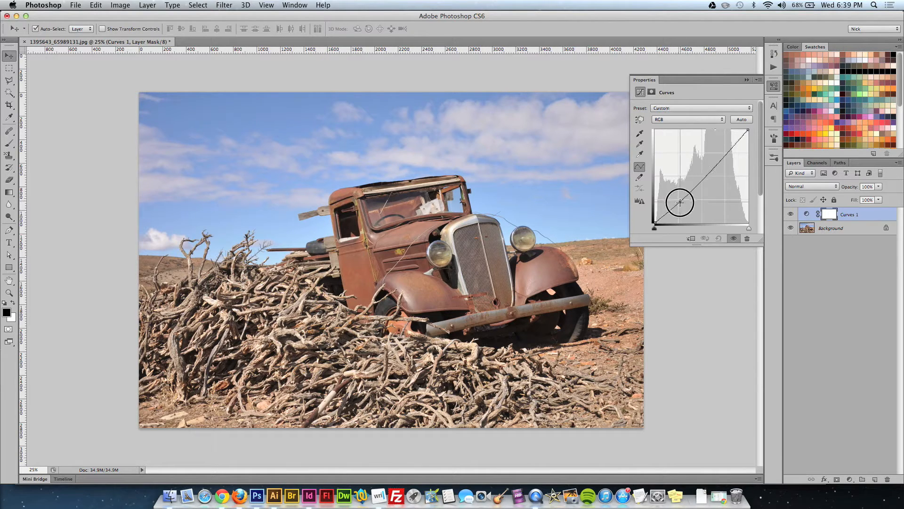
{"action": "left_click", "coordinate": [723, 151]}
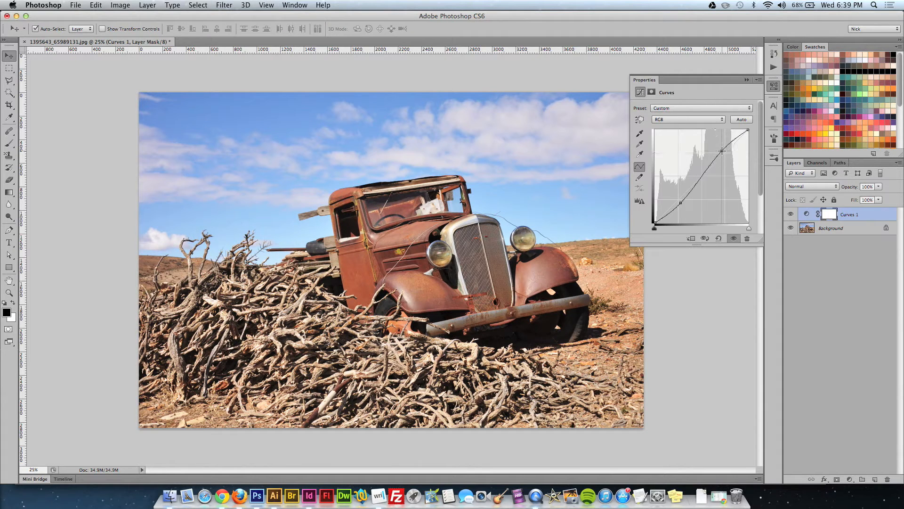
Adjust the Red channel of the curve by raising the shadows and lowering the highlights.
{"action": "left_click", "coordinate": [699, 119]}
{"action": "left_click", "coordinate": [692, 125]}
{"action": "left_click_drag", "start_coordinate": [725, 153], "coordinate": [729, 155]}
{"action": "left_click_drag", "start_coordinate": [681, 194], "coordinate": [681, 194]}
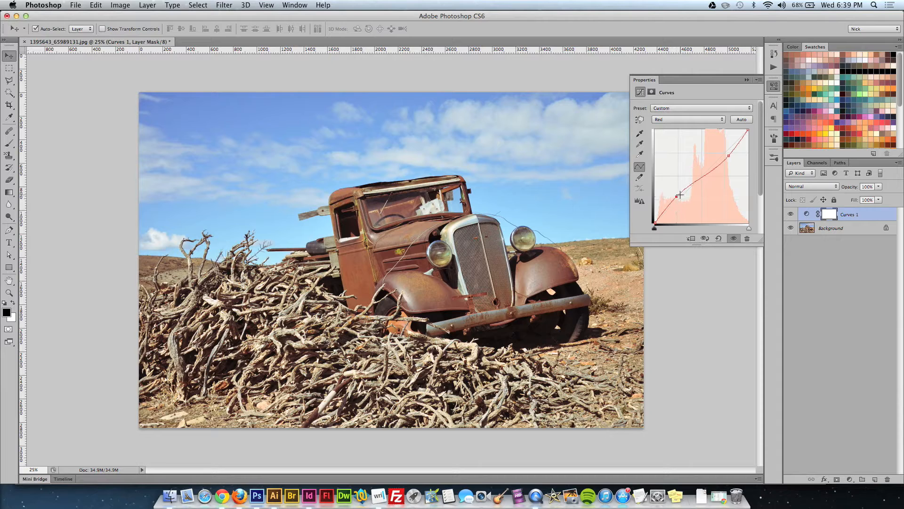
Adjust the Green channel of the curve by anchoring the highlights and lowering the shadows slightly.
{"action": "left_click", "coordinate": [713, 120]}
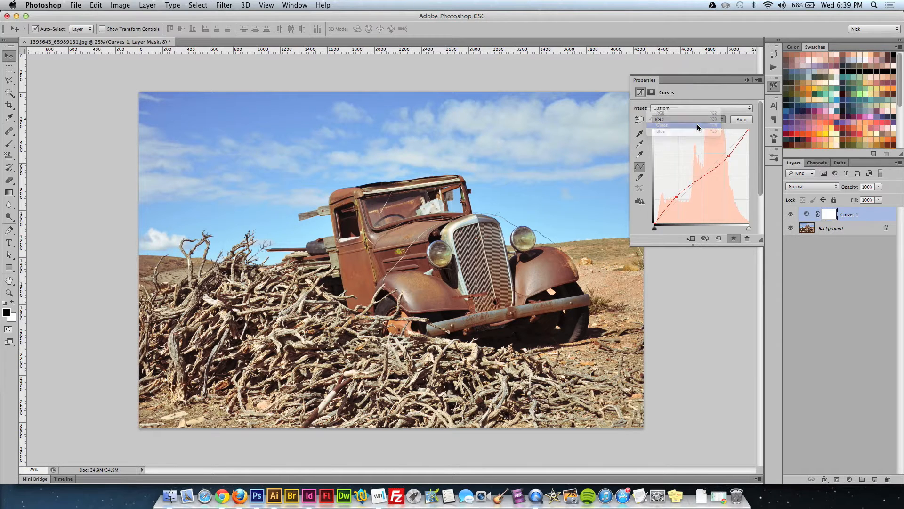
{"action": "left_click", "coordinate": [697, 125]}
{"action": "left_click", "coordinate": [725, 155]}
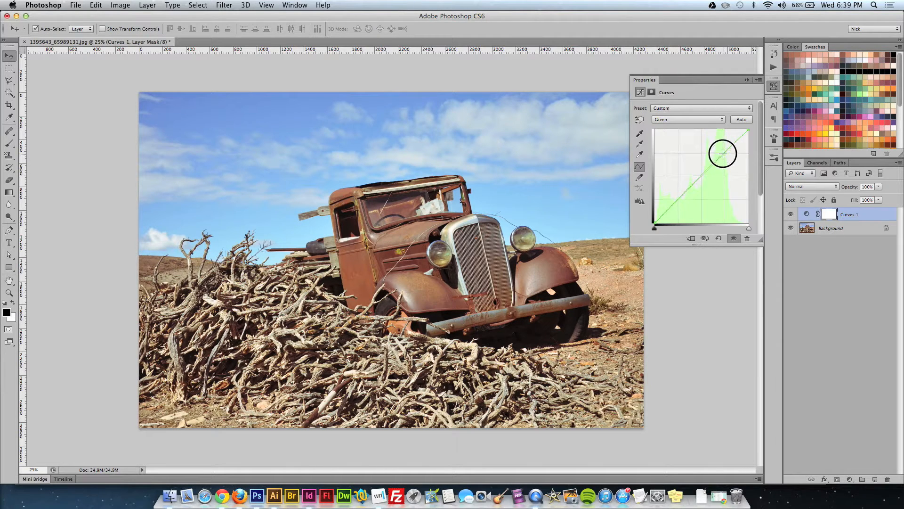
{"action": "left_click", "coordinate": [677, 201]}
{"action": "left_click_drag", "start_coordinate": [681, 202], "coordinate": [681, 203]}
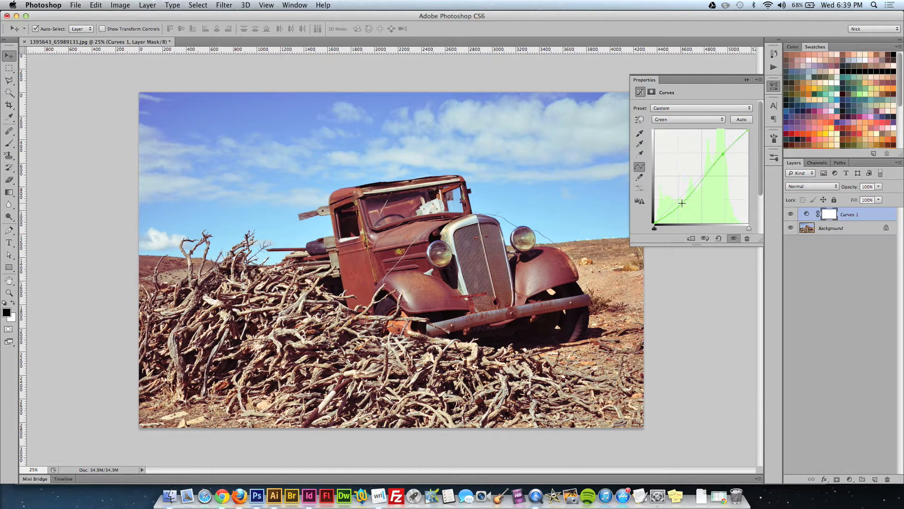
Adjust the Blue channel of the curve by raising the shadows, lowering the highlights and pulling the white end point down slightly.
{"action": "left_click", "coordinate": [693, 123]}
{"action": "left_click", "coordinate": [690, 127]}
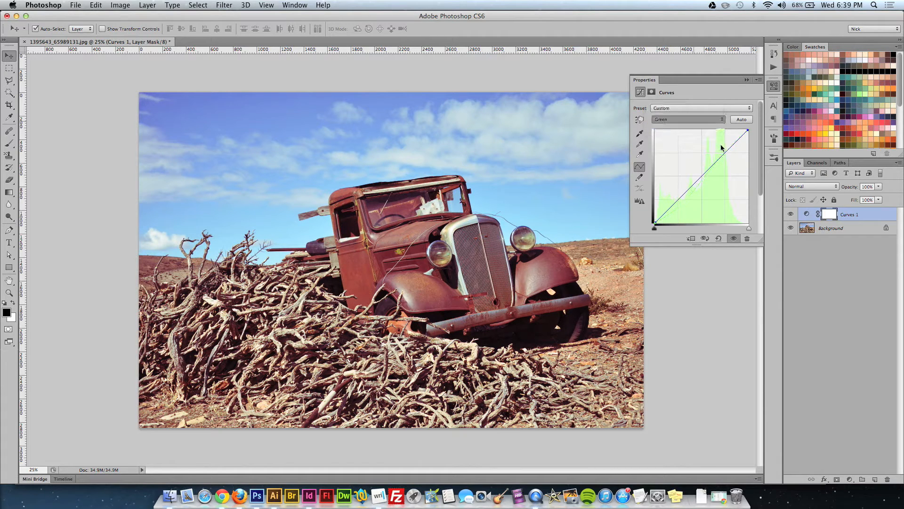
{"action": "left_click", "coordinate": [724, 152]}
{"action": "left_click_drag", "start_coordinate": [724, 153], "coordinate": [728, 157]}
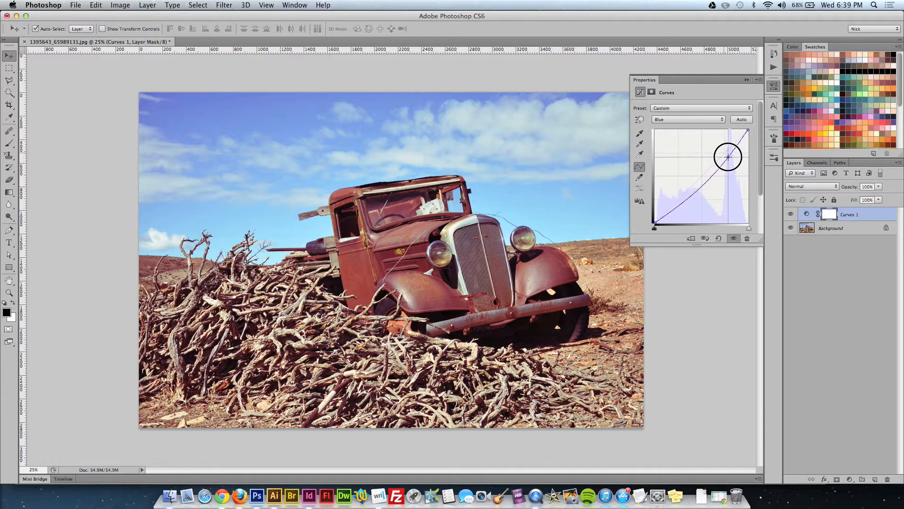
{"action": "left_click_drag", "start_coordinate": [697, 192], "coordinate": [676, 193]}
{"action": "left_click_drag", "start_coordinate": [748, 132], "coordinate": [749, 141]}
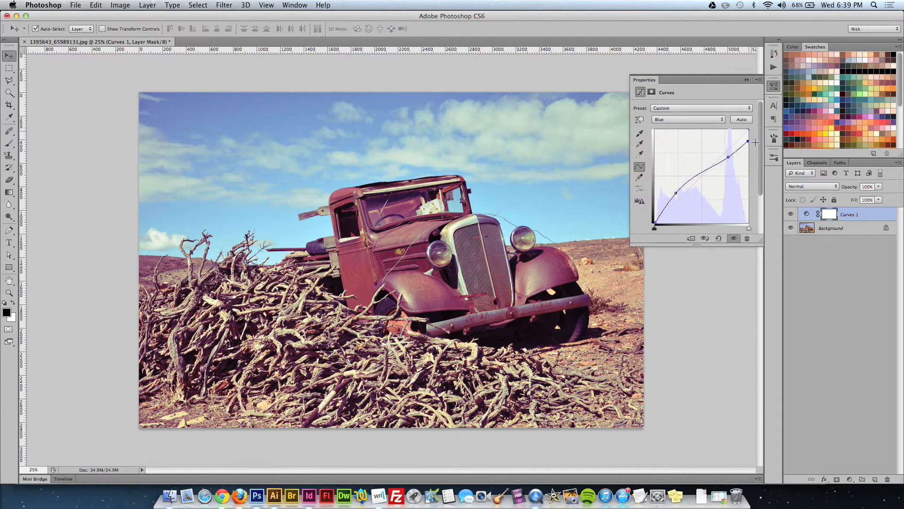
{"action": "left_click", "coordinate": [774, 86]}
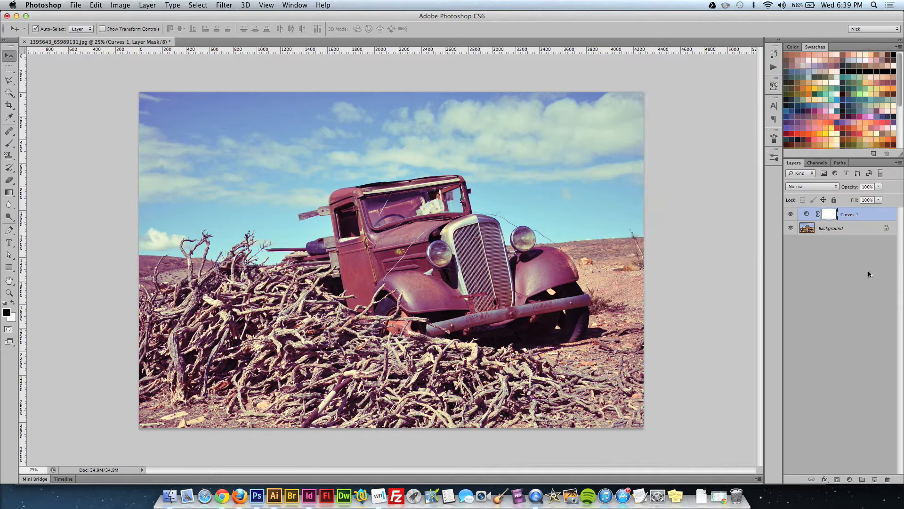
Stop recording the Photo Filter action, then collapse its recorded steps and select the action.
{"action": "left_click", "coordinate": [774, 68]}
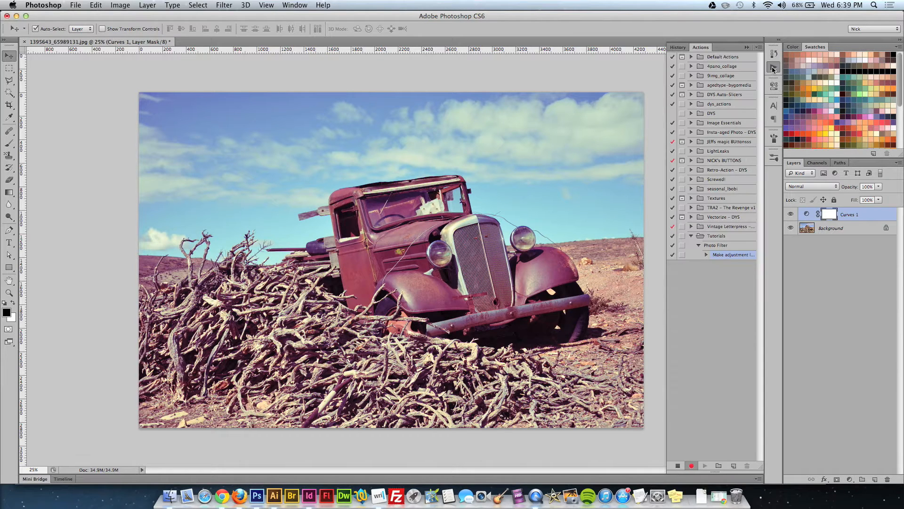
{"action": "left_click", "coordinate": [678, 466]}
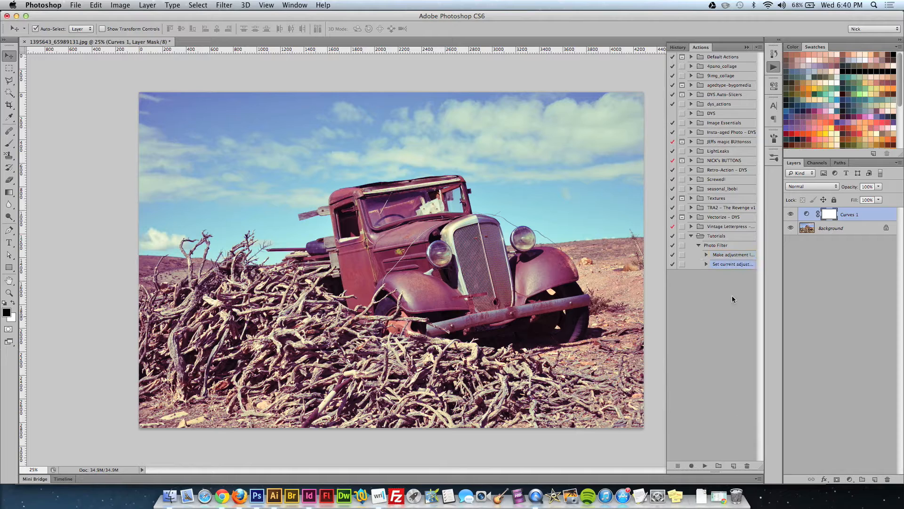
{"action": "left_click", "coordinate": [699, 246]}
{"action": "left_click", "coordinate": [713, 249]}
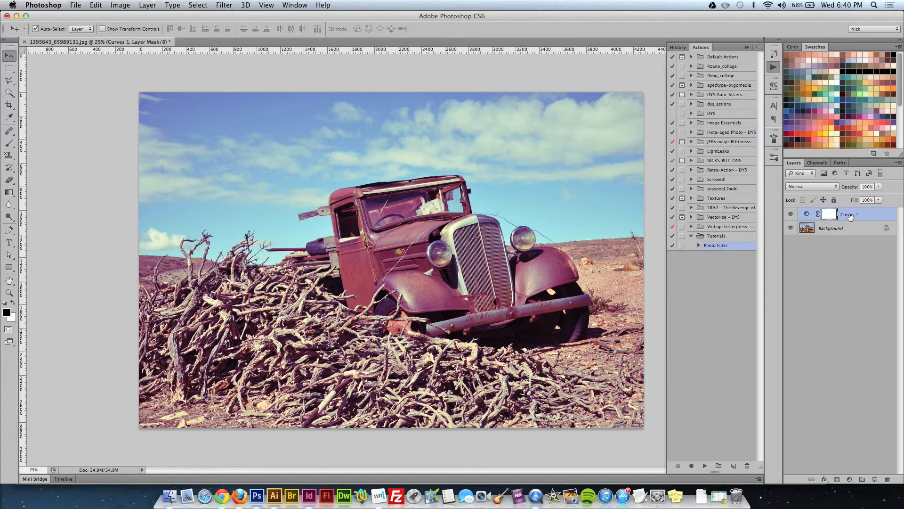
Test the Photo Filter action by deleting the Curves 1 layer, playing the action and checking the recreated curve.
{"action": "key", "text": "Delete"}
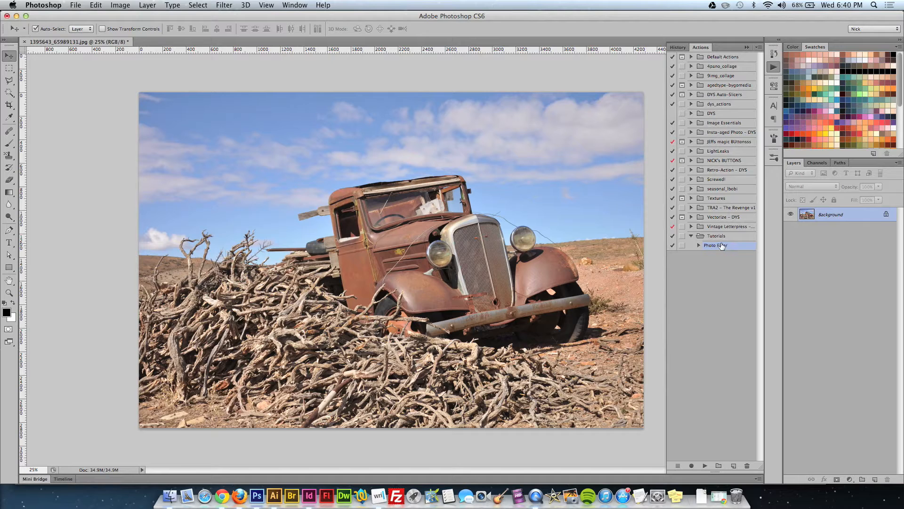
{"action": "left_click", "coordinate": [705, 466]}
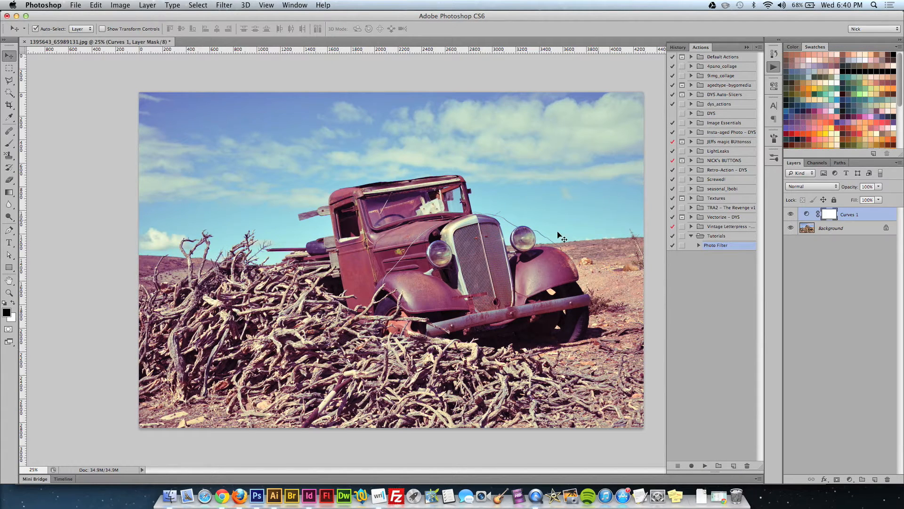
{"action": "double_click", "coordinate": [807, 215]}
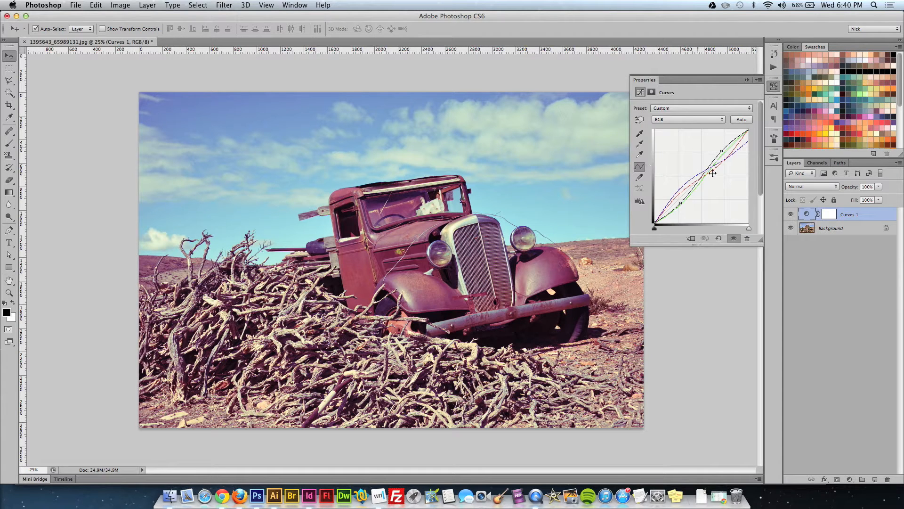
{"action": "left_click", "coordinate": [773, 85]}
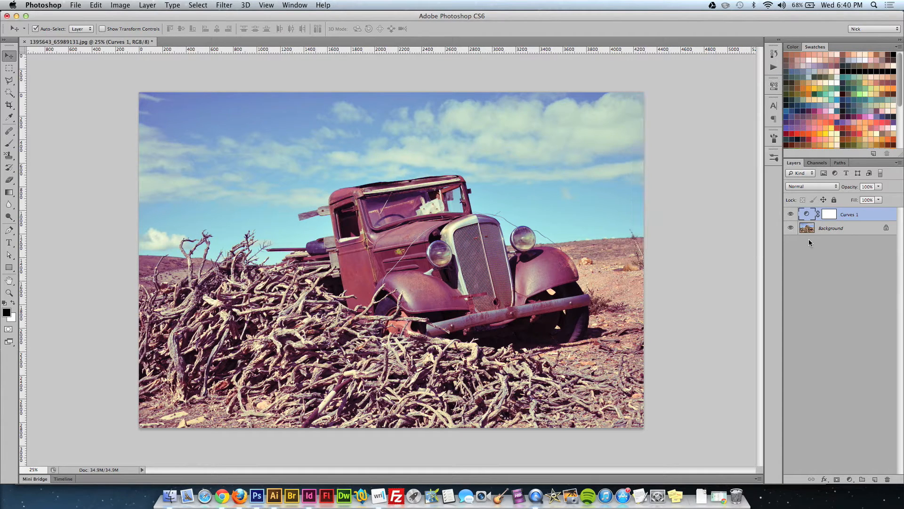
Expand the Photo Filter action and resume recording additional steps into it.
{"action": "left_click", "coordinate": [774, 67]}
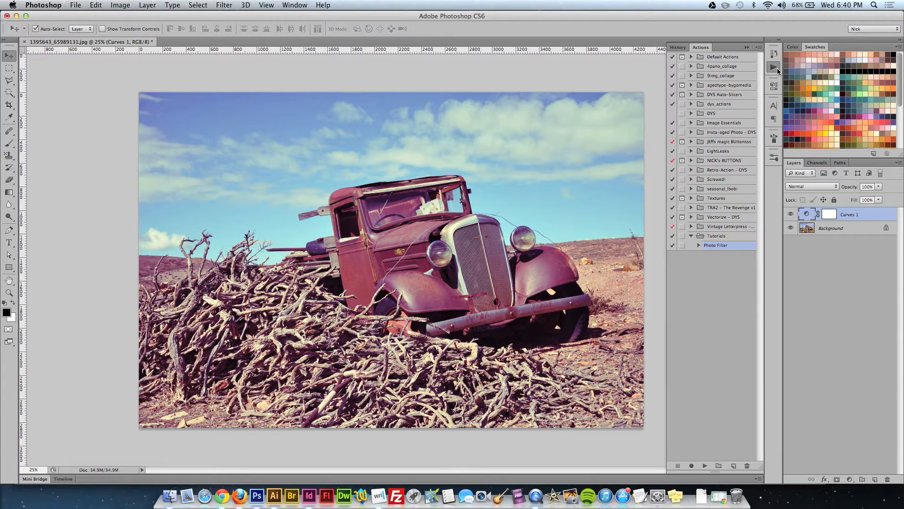
{"action": "left_click", "coordinate": [699, 245]}
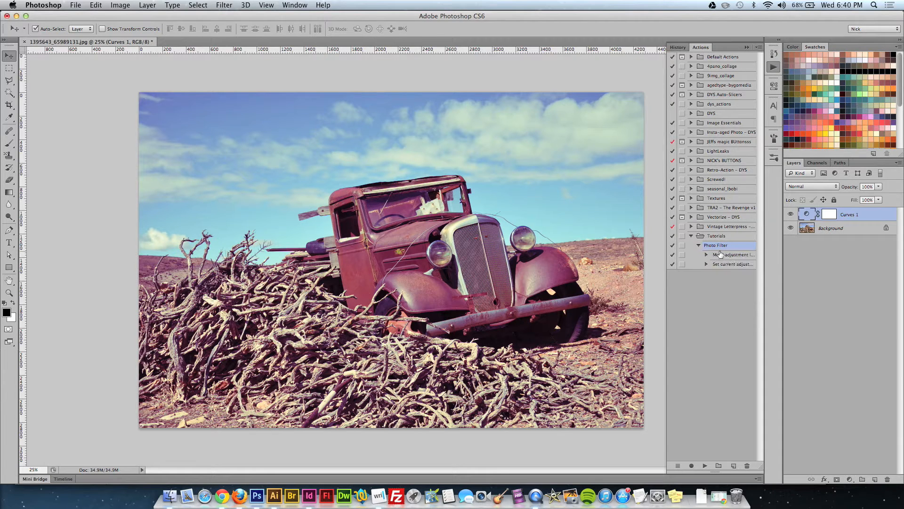
{"action": "left_click", "coordinate": [692, 465]}
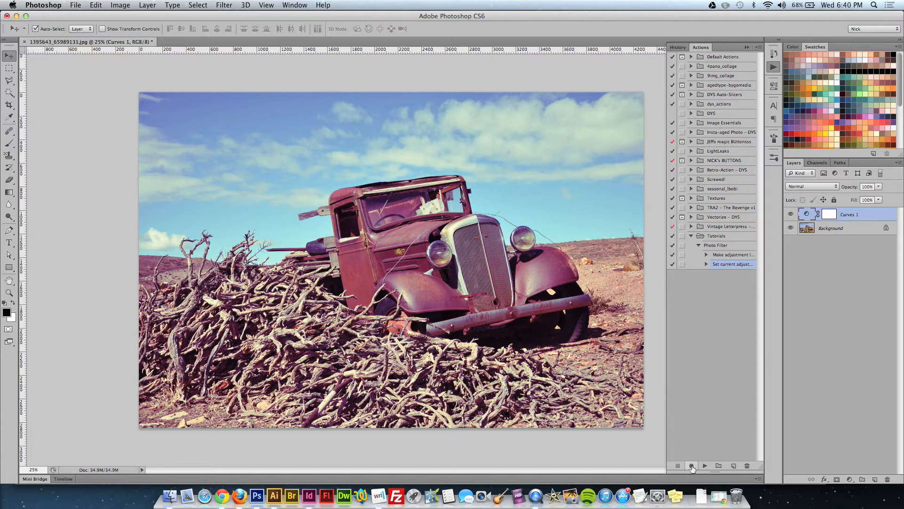
Add a Brightness/Contrast adjustment layer above Curves 1 and raise its Contrast to 48.
{"action": "left_click", "coordinate": [850, 478]}
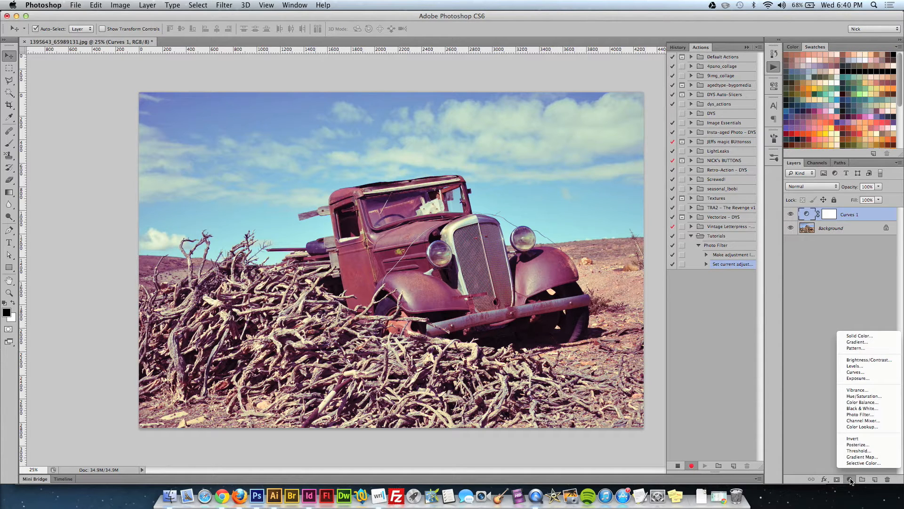
{"action": "left_click", "coordinate": [866, 360]}
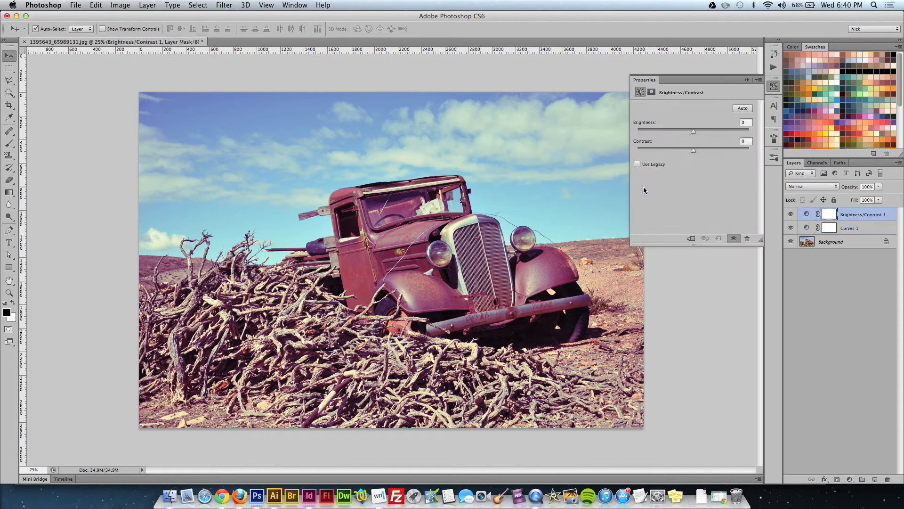
{"action": "left_click_drag", "start_coordinate": [694, 150], "coordinate": [720, 155]}
{"action": "left_click", "coordinate": [774, 86]}
{"action": "left_click", "coordinate": [774, 86]}
{"action": "left_click", "coordinate": [773, 86]}
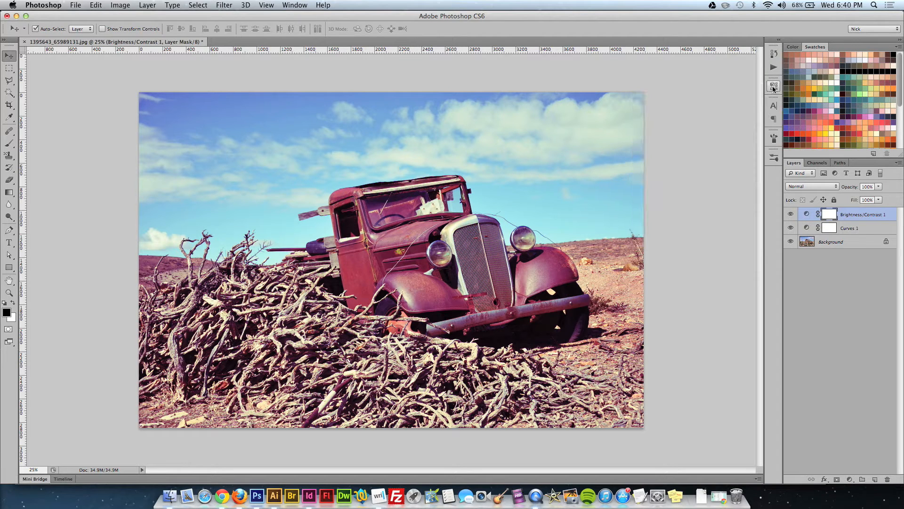
Duplicate the Background layer and move the copy to the top of the layer stack.
{"action": "left_click", "coordinate": [841, 242]}
{"action": "key", "text": "super+j"}
{"action": "left_click_drag", "start_coordinate": [842, 242], "coordinate": [836, 210]}
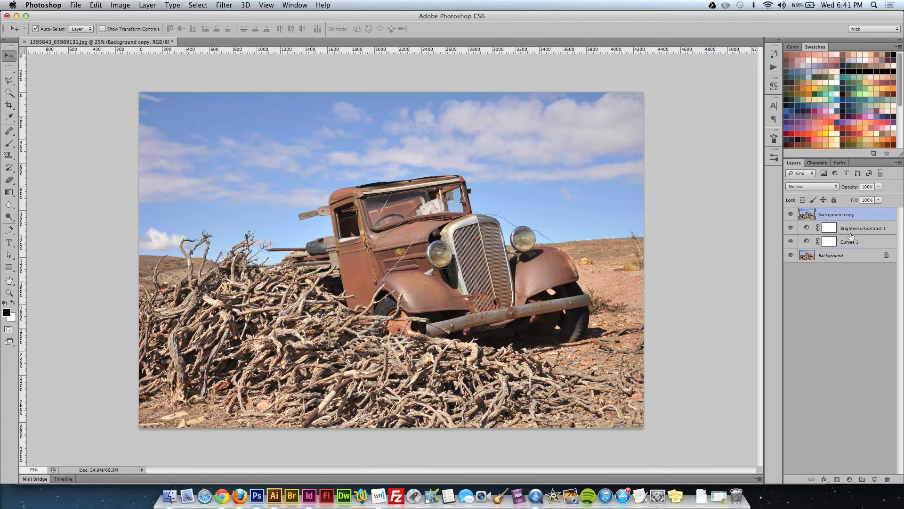
Apply a High Pass filter with a radius of 4.2 pixels to the Background copy layer.
{"action": "left_click", "coordinate": [207, 5]}
{"action": "mouse_move", "coordinate": [231, 4]}
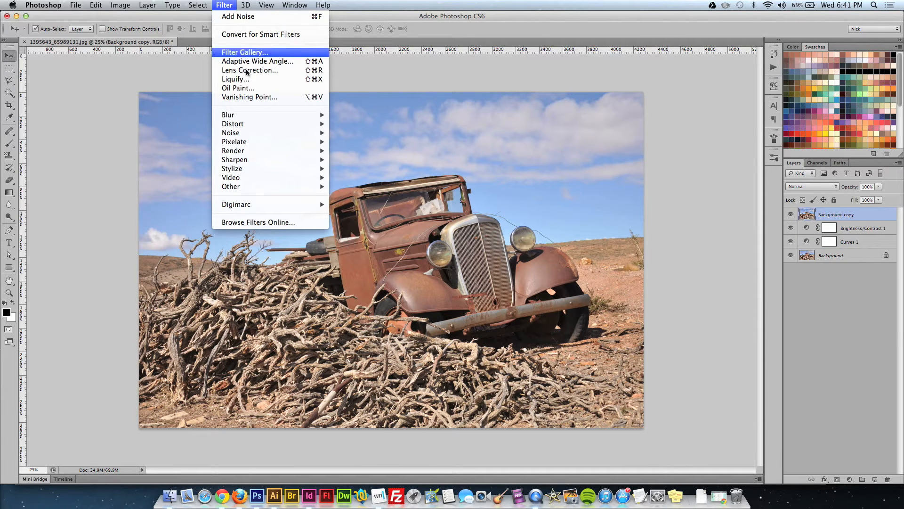
{"action": "mouse_move", "coordinate": [277, 188]}
{"action": "left_click", "coordinate": [354, 195]}
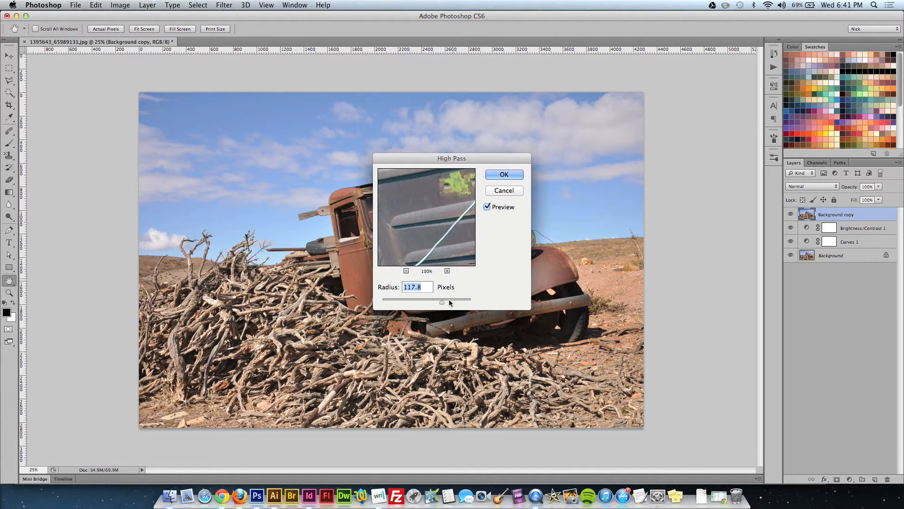
{"action": "left_click_drag", "start_coordinate": [441, 301], "coordinate": [402, 304]}
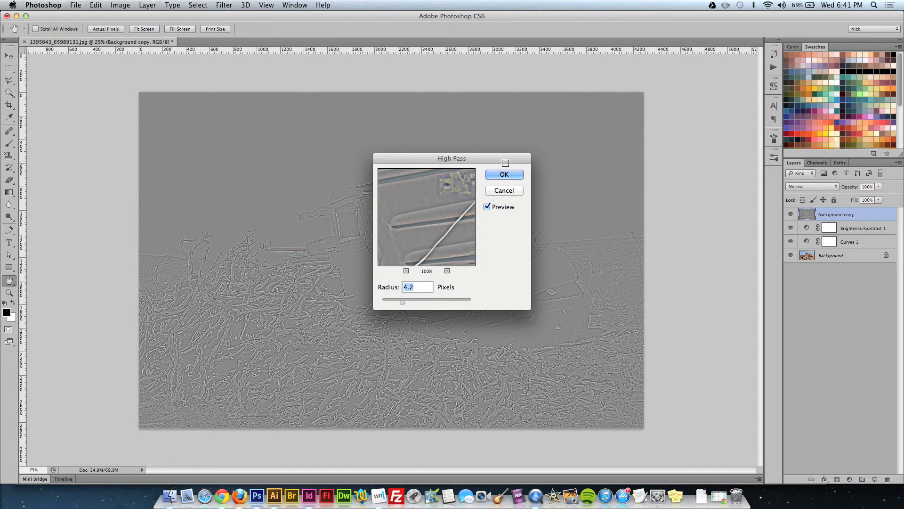
{"action": "left_click", "coordinate": [506, 173]}
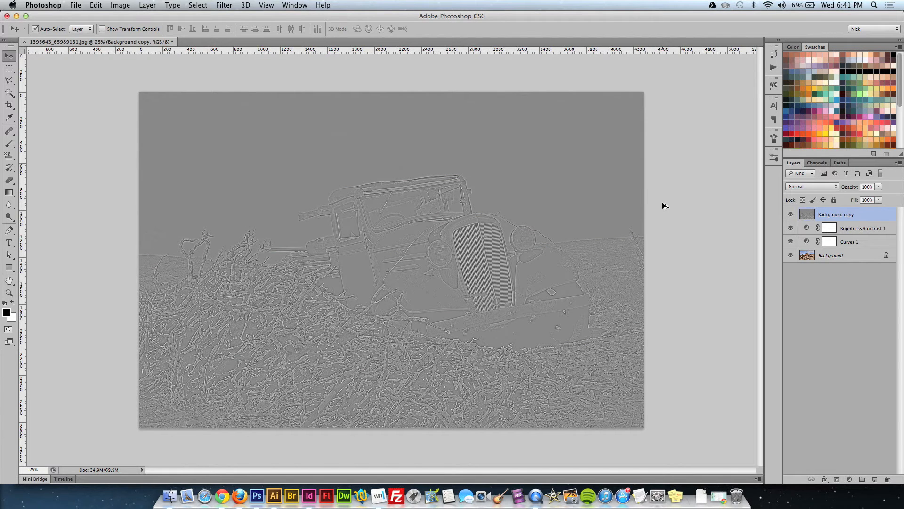
Blend the desaturated Background copy in Vivid Light mode at 50% opacity and toggle its visibility to compare.
{"action": "key", "text": "alt+shift+v"}
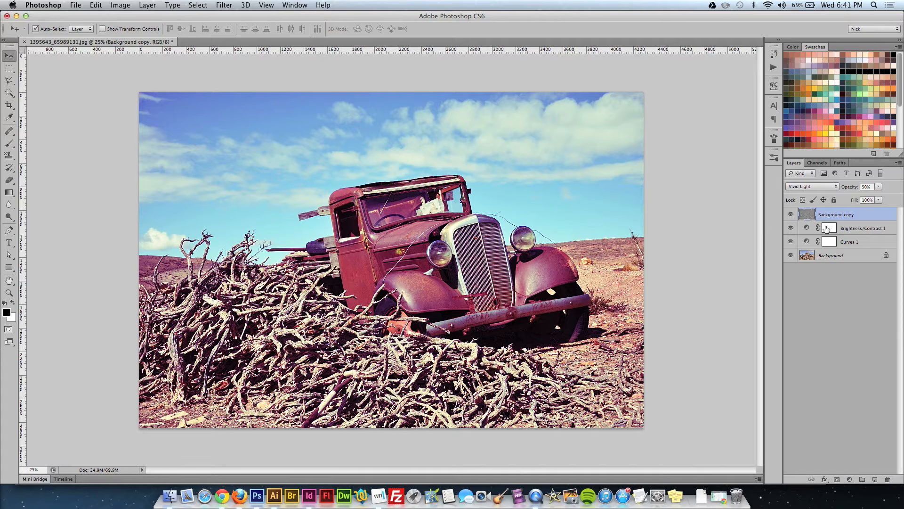
{"action": "left_click", "coordinate": [791, 214]}
{"action": "left_click", "coordinate": [790, 215]}
Stop recording the extended Photo Filter action and collapse its list of steps.
{"action": "left_click", "coordinate": [774, 67]}
{"action": "left_click", "coordinate": [678, 465]}
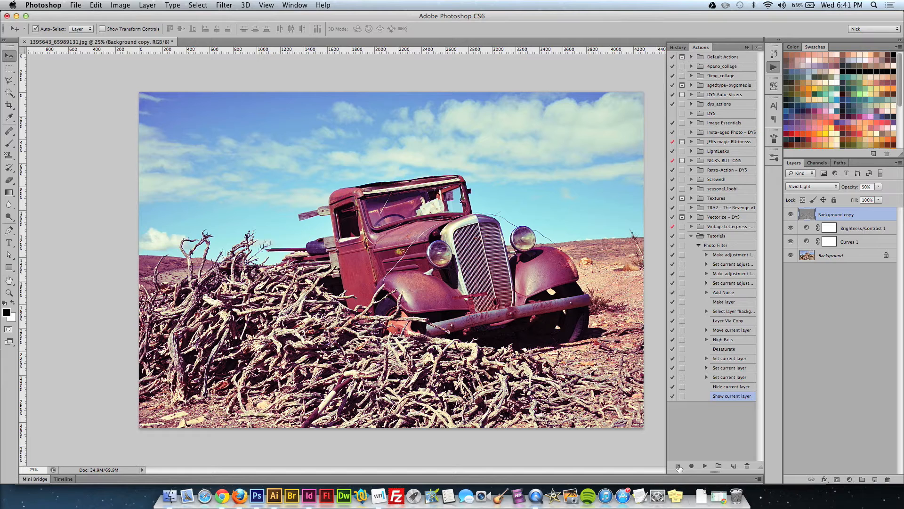
{"action": "left_click", "coordinate": [700, 246]}
Delete all layers above the Background and play the extended Photo Filter action on the original photo.
{"action": "left_click", "coordinate": [852, 244], "text": "shift"}
{"action": "key", "text": "Delete"}
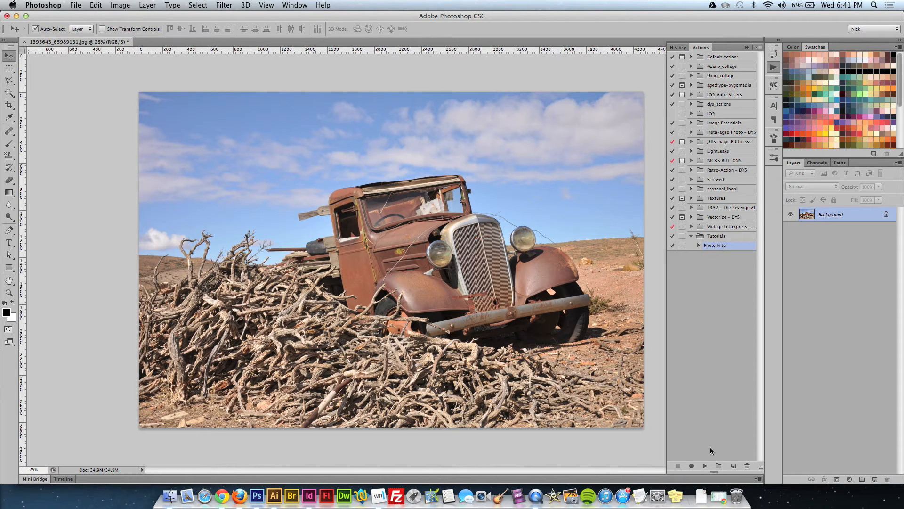
{"action": "left_click", "coordinate": [705, 466]}
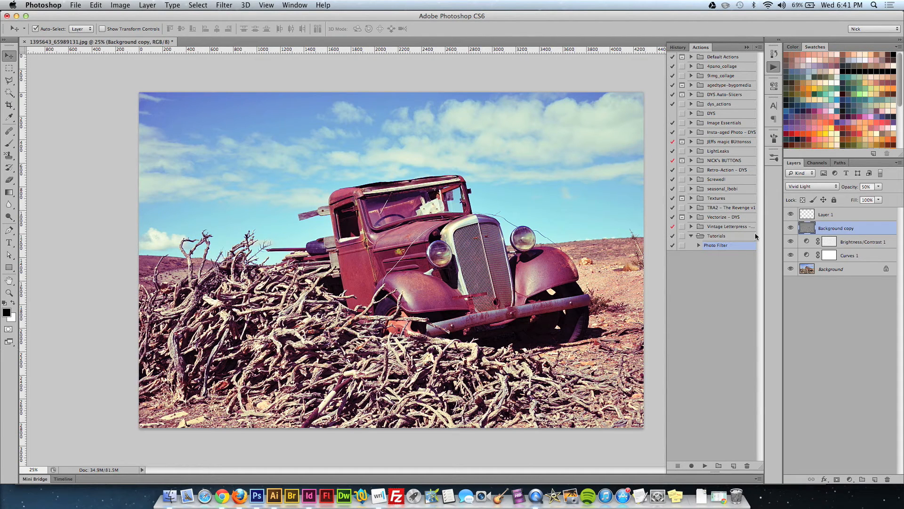
Delete the empty Layer 1 and remove the Make layer step from the Photo Filter action.
{"action": "left_click", "coordinate": [844, 216]}
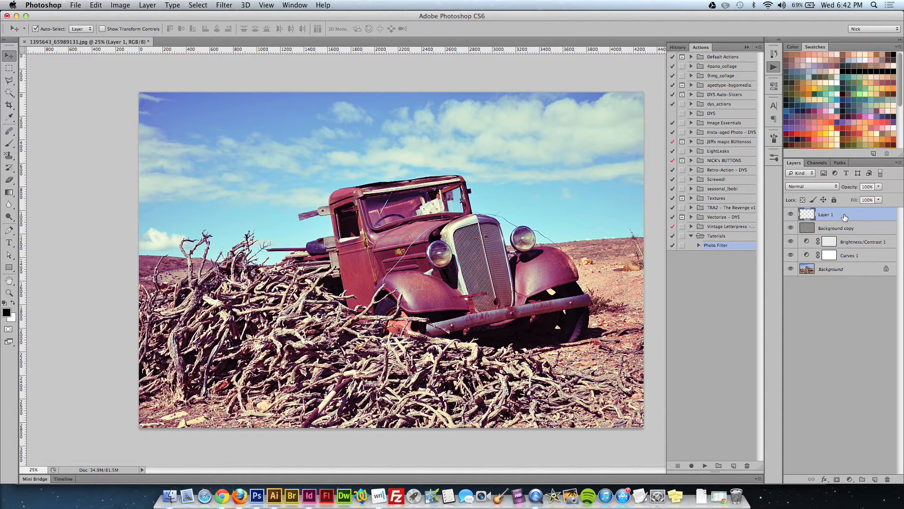
{"action": "key", "text": "Delete"}
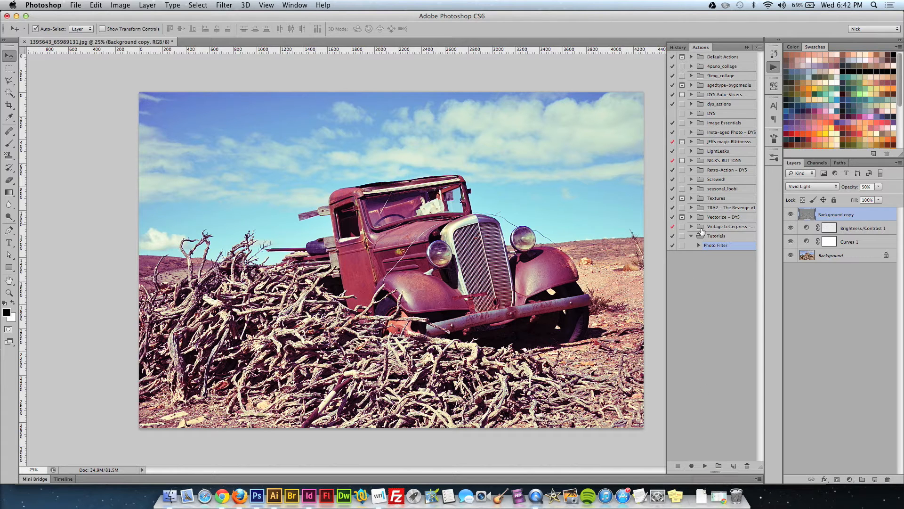
{"action": "left_click", "coordinate": [699, 246]}
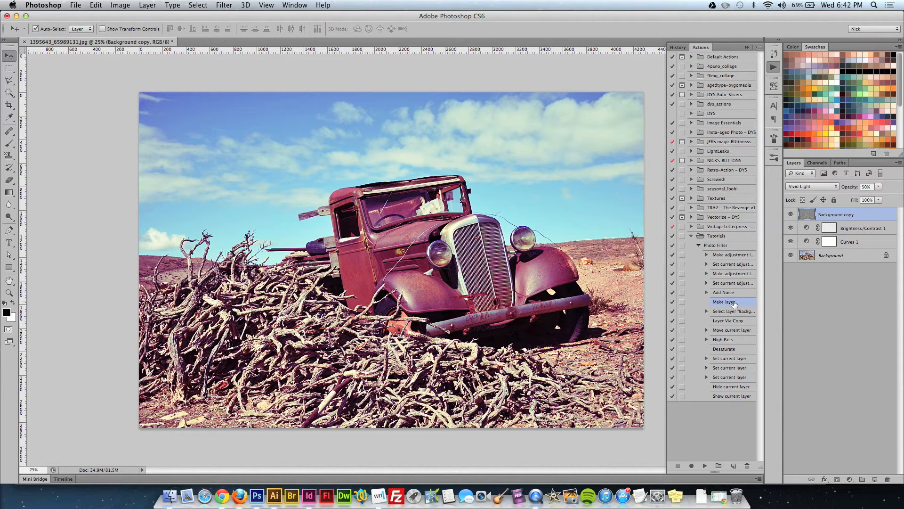
{"action": "left_click", "coordinate": [747, 467]}
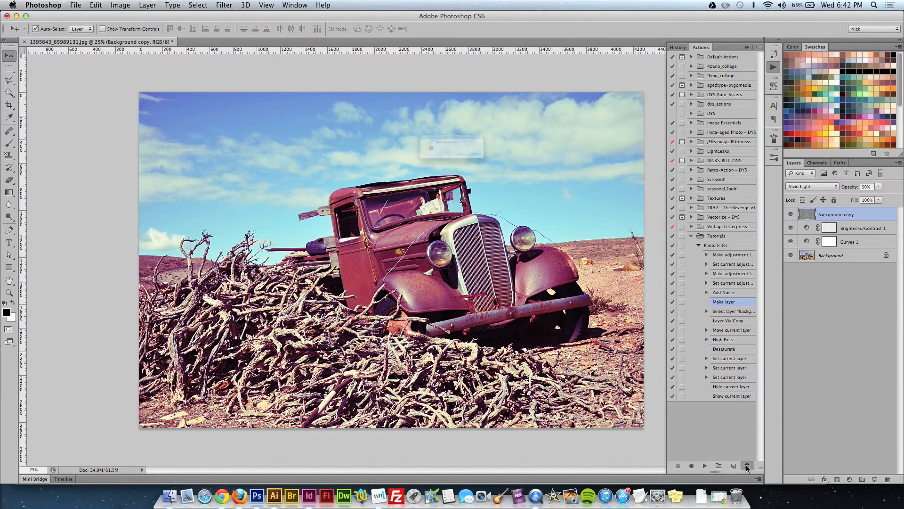
{"action": "left_click", "coordinate": [523, 168]}
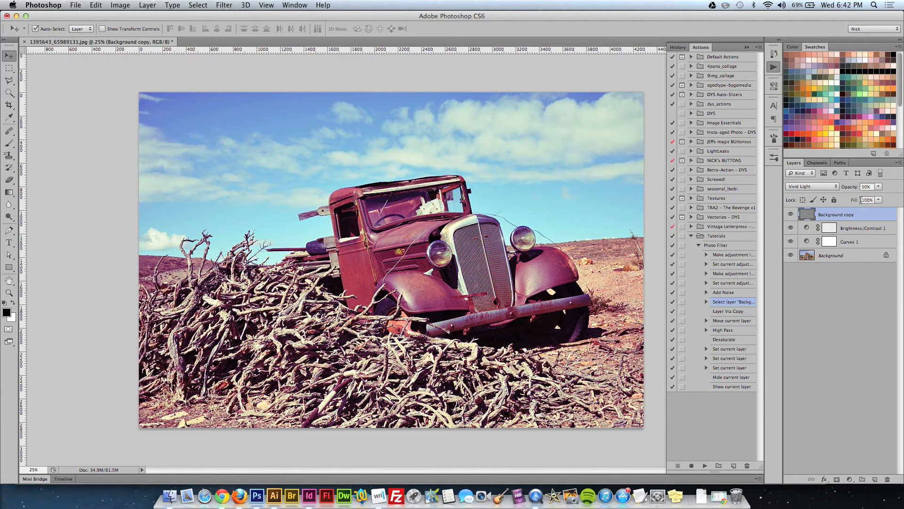
Delete the layers above the Background again and replay the corrected Photo Filter action.
{"action": "left_click", "coordinate": [873, 241], "text": "shift"}
{"action": "key", "text": "Delete"}
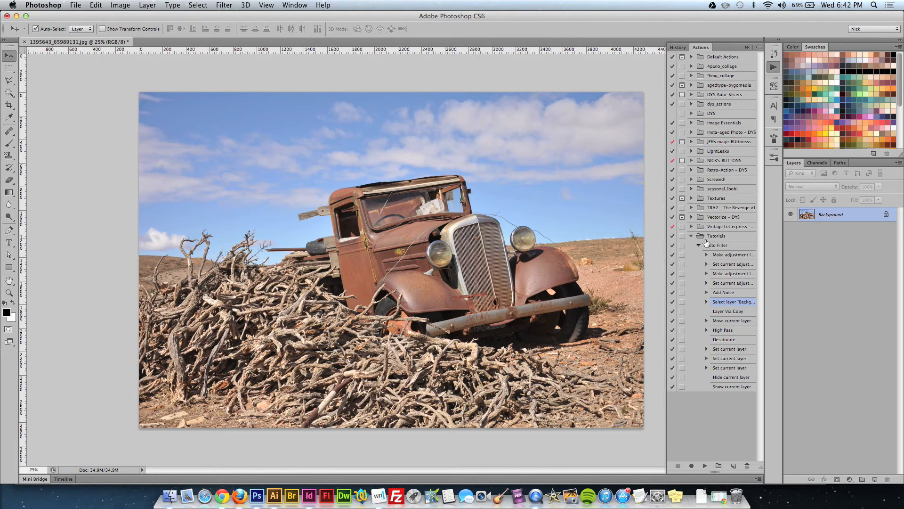
{"action": "left_click", "coordinate": [699, 245]}
{"action": "left_click", "coordinate": [705, 465]}
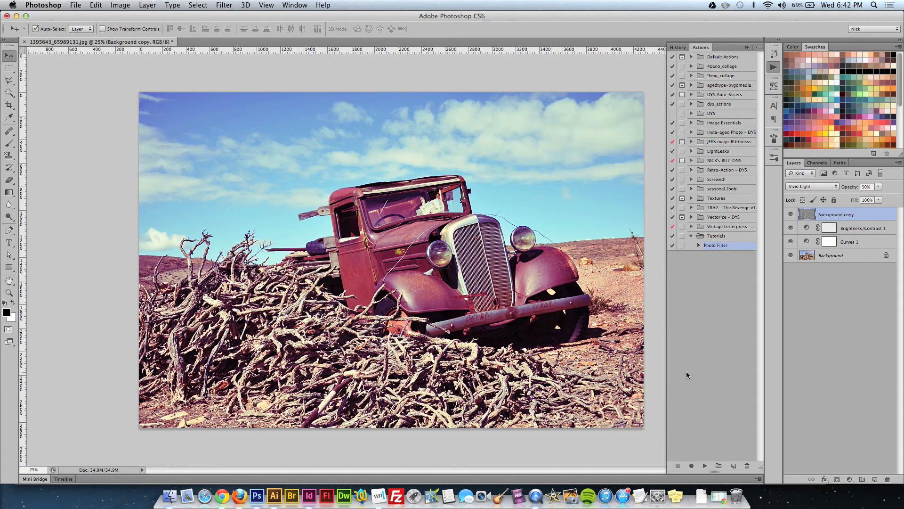
Adjust the Background copy layer's opacity slightly and raise the Contrast of the Brightness/Contrast 1 layer.
{"action": "left_click", "coordinate": [698, 245]}
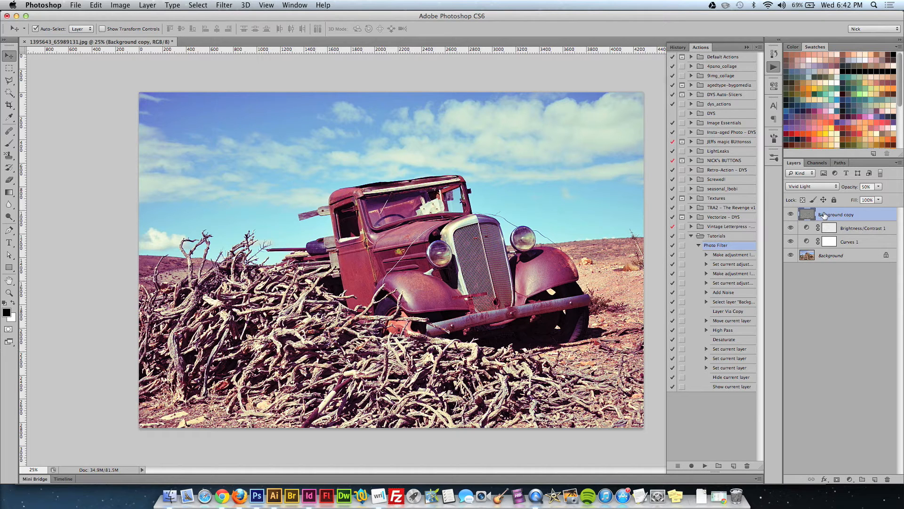
{"action": "left_click_drag", "start_coordinate": [847, 190], "coordinate": [854, 190]}
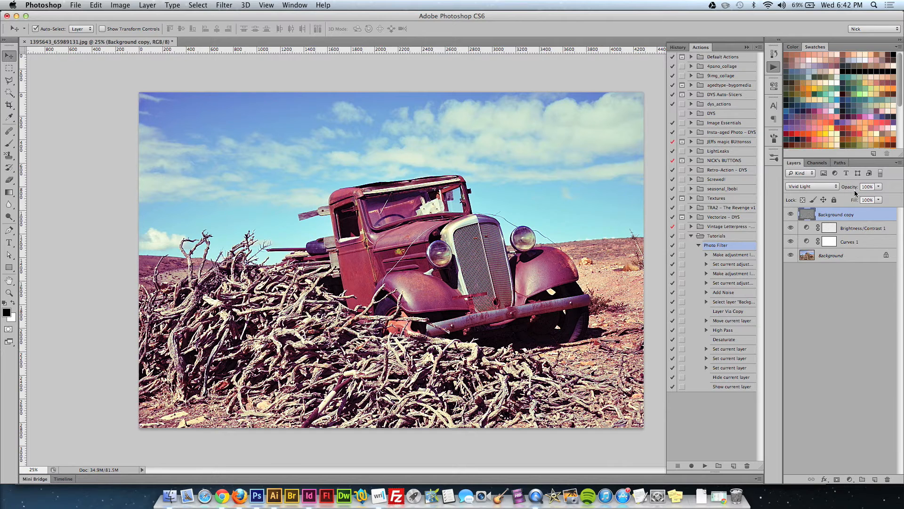
{"action": "double_click", "coordinate": [807, 228]}
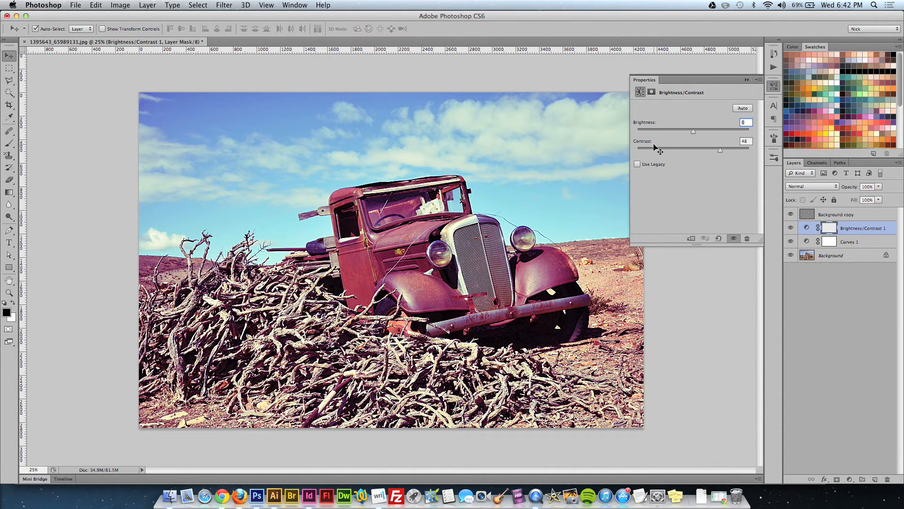
{"action": "mouse_move", "coordinate": [717, 154]}
{"action": "left_mouse_down"}
{"action": "mouse_move", "coordinate": [670, 152]}
{"action": "mouse_move", "coordinate": [728, 154]}
{"action": "left_mouse_up"}
{"action": "left_click", "coordinate": [774, 87]}
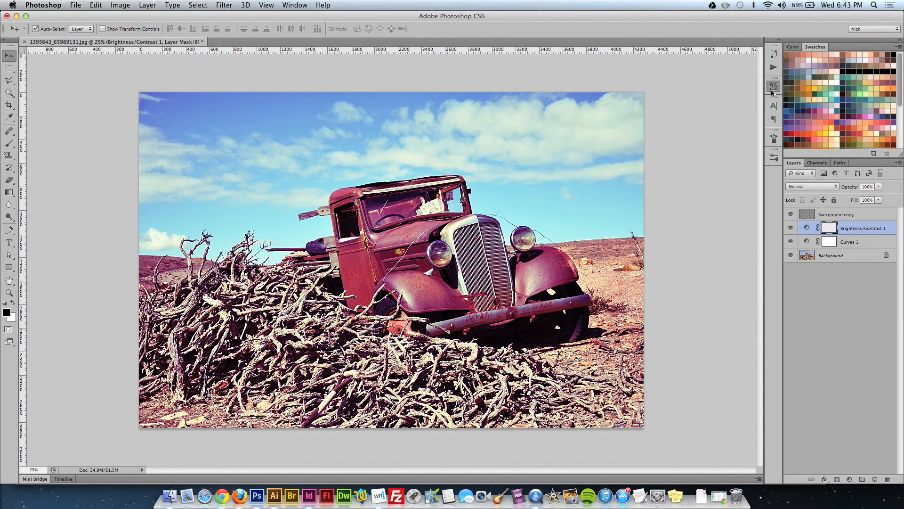
Delete the Background copy, Brightness/Contrast 1 and Curves 1 layers above the Background.
{"action": "left_click", "coordinate": [855, 216]}
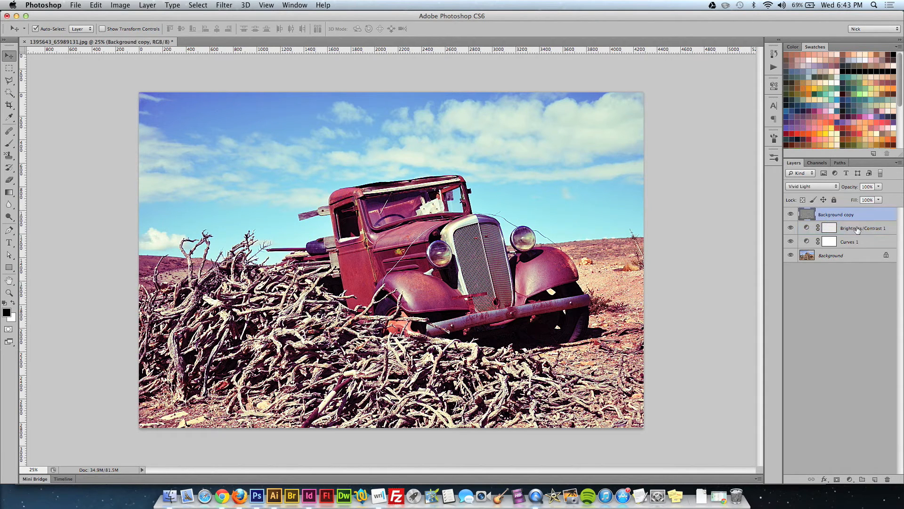
{"action": "left_click", "coordinate": [858, 229], "text": "shift"}
{"action": "left_click", "coordinate": [858, 242], "text": "shift"}
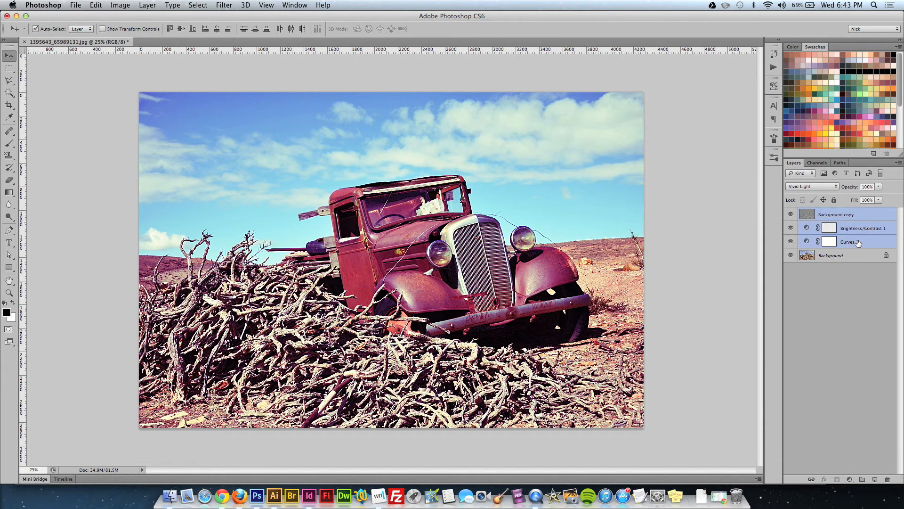
{"action": "key", "text": "Delete"}
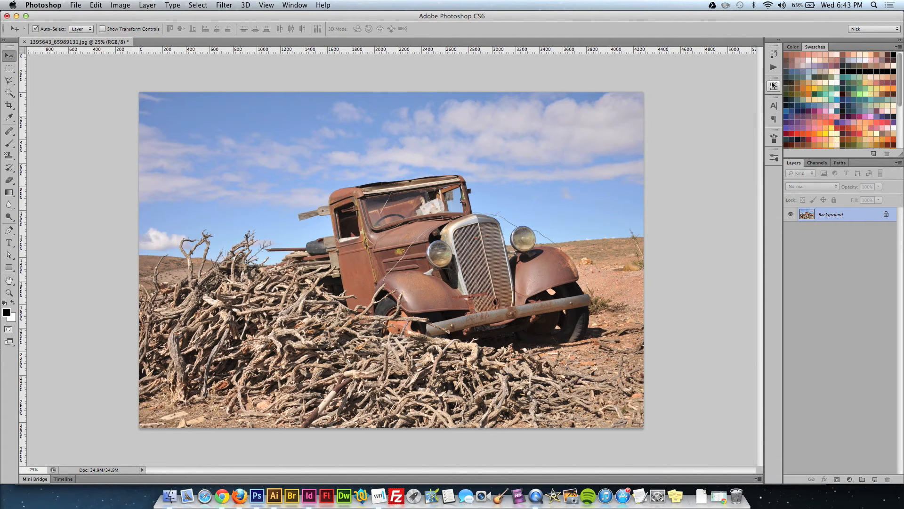
Turn on the dialog pause for the Brightness/Contrast layer creation step in the Photo Filter action, and collapse the action.
{"action": "left_click", "coordinate": [774, 67]}
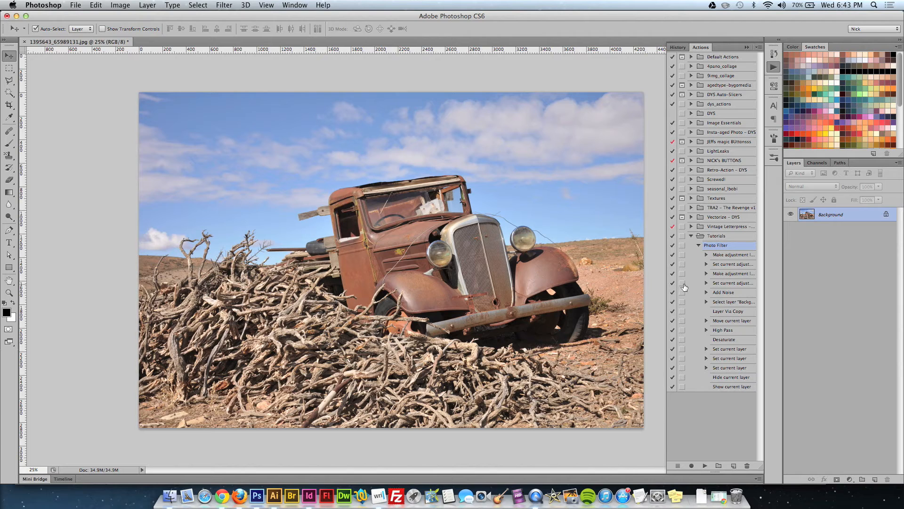
{"action": "left_click", "coordinate": [706, 274]}
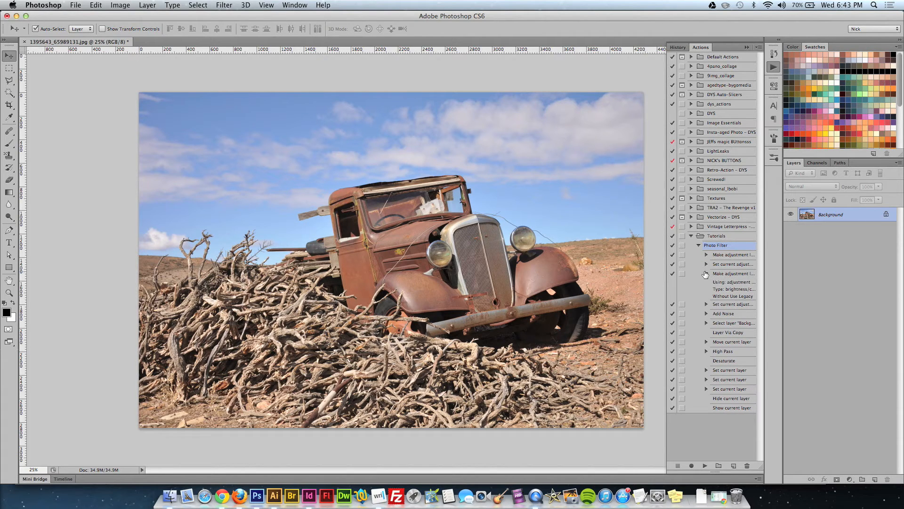
{"action": "left_click", "coordinate": [706, 273]}
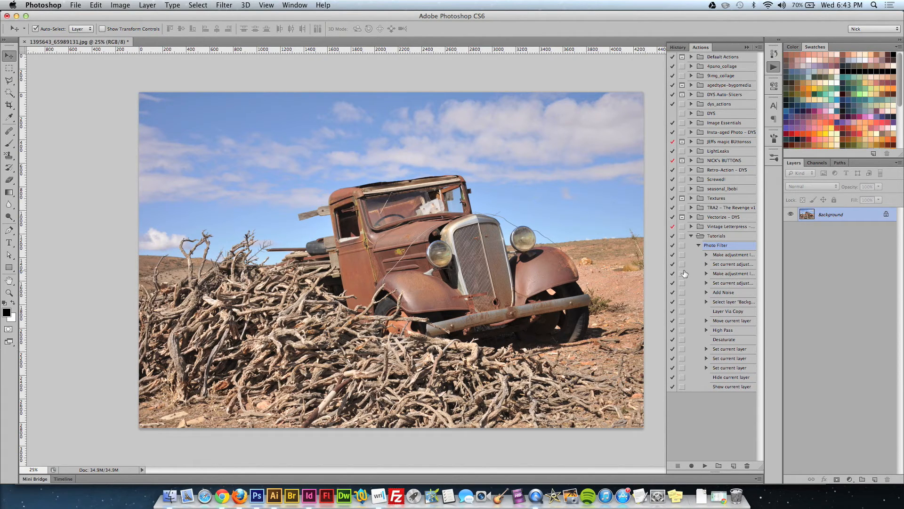
{"action": "left_click", "coordinate": [682, 274]}
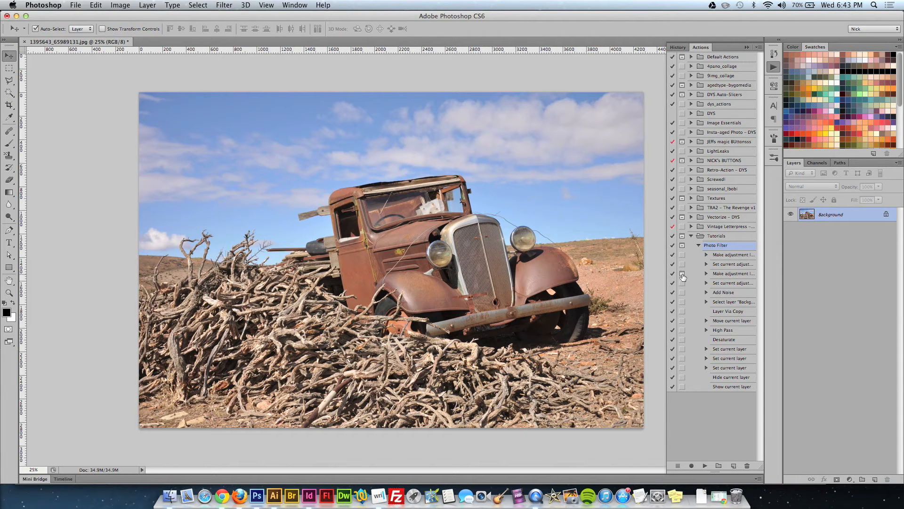
{"action": "left_click", "coordinate": [699, 245]}
Play the Photo Filter action and name its new Brightness/Contrast adjustment layer B&C.
{"action": "left_click", "coordinate": [705, 465]}
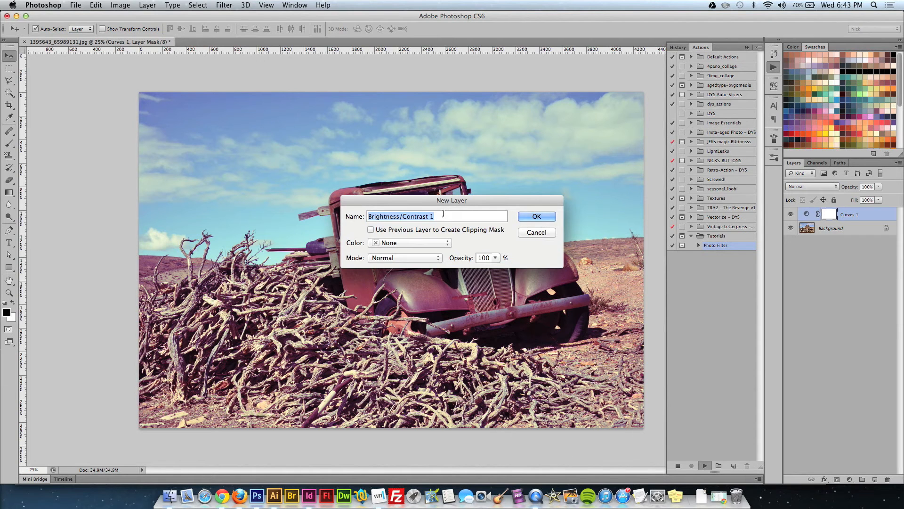
{"action": "type", "text": "B&C"}
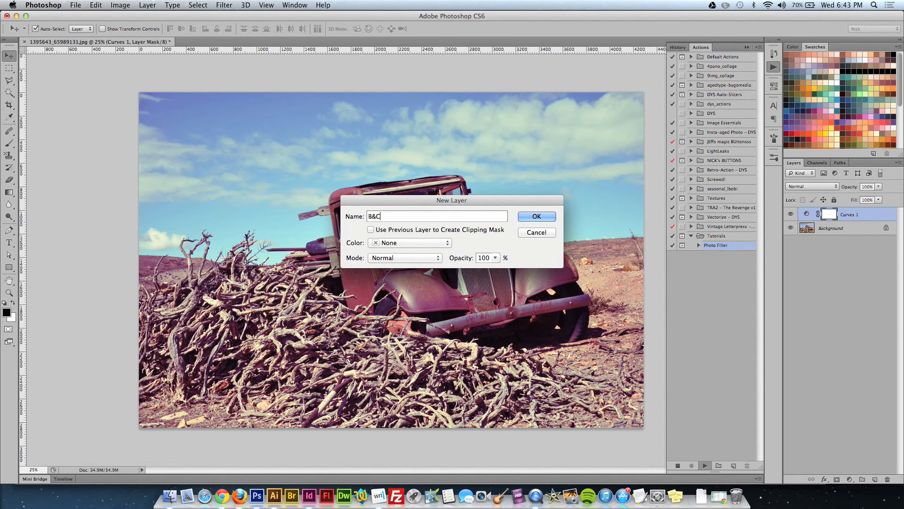
{"action": "key", "text": "Return"}
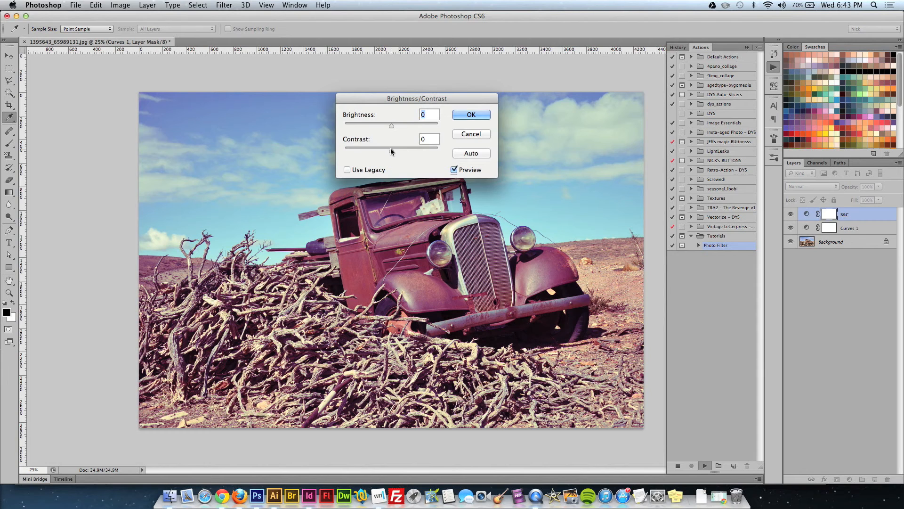
Set Brightness to -48 and Contrast to 14 for the B&C layer and let the action finish.
{"action": "left_click", "coordinate": [393, 150]}
{"action": "left_click_drag", "start_coordinate": [394, 150], "coordinate": [375, 126]}
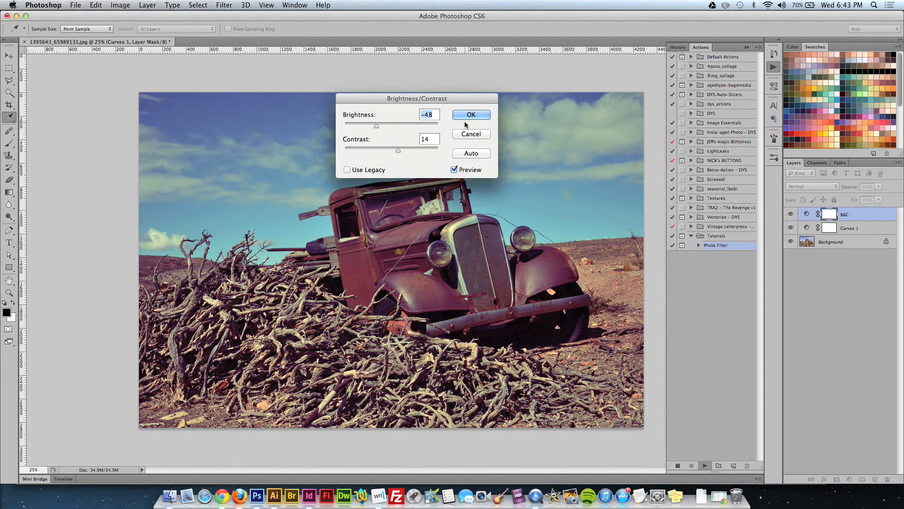
{"action": "left_click", "coordinate": [471, 115]}
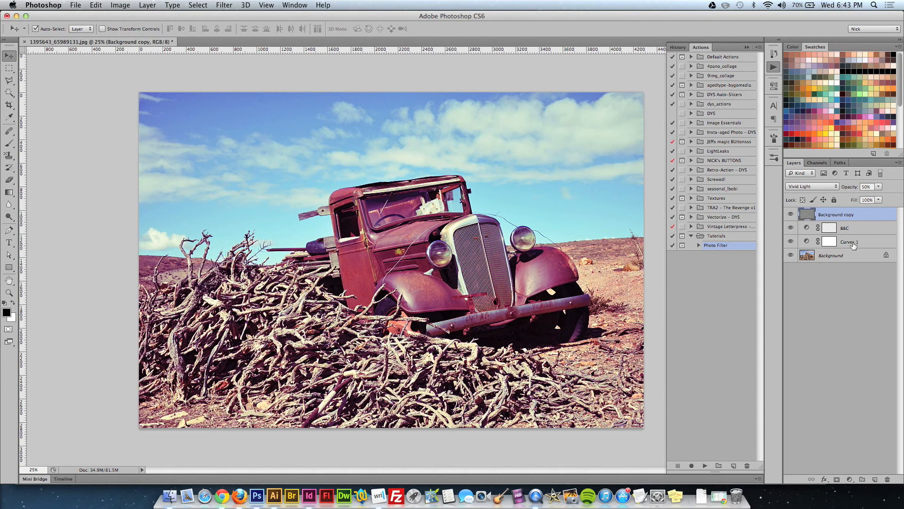
Delete the Background copy, B&C and Curves 1 layers created by the action.
{"action": "left_click", "coordinate": [852, 243], "text": "shift"}
{"action": "key", "text": "Delete"}
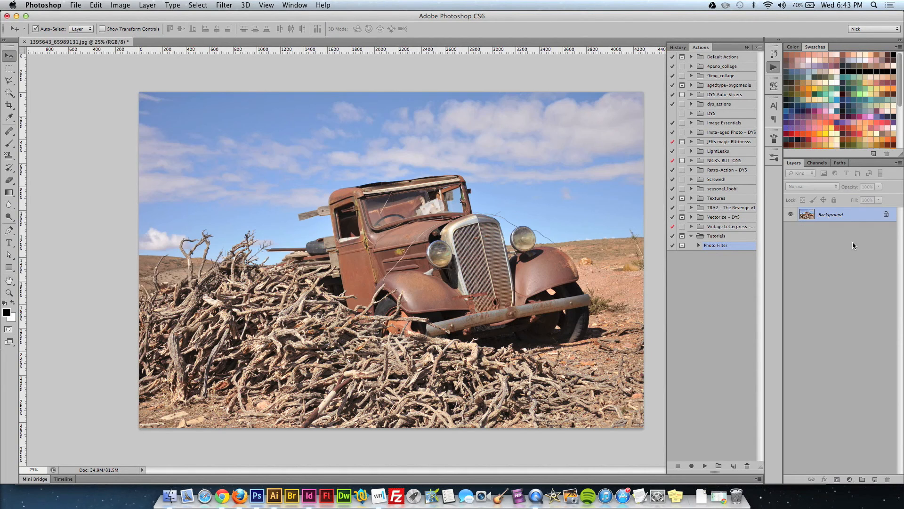